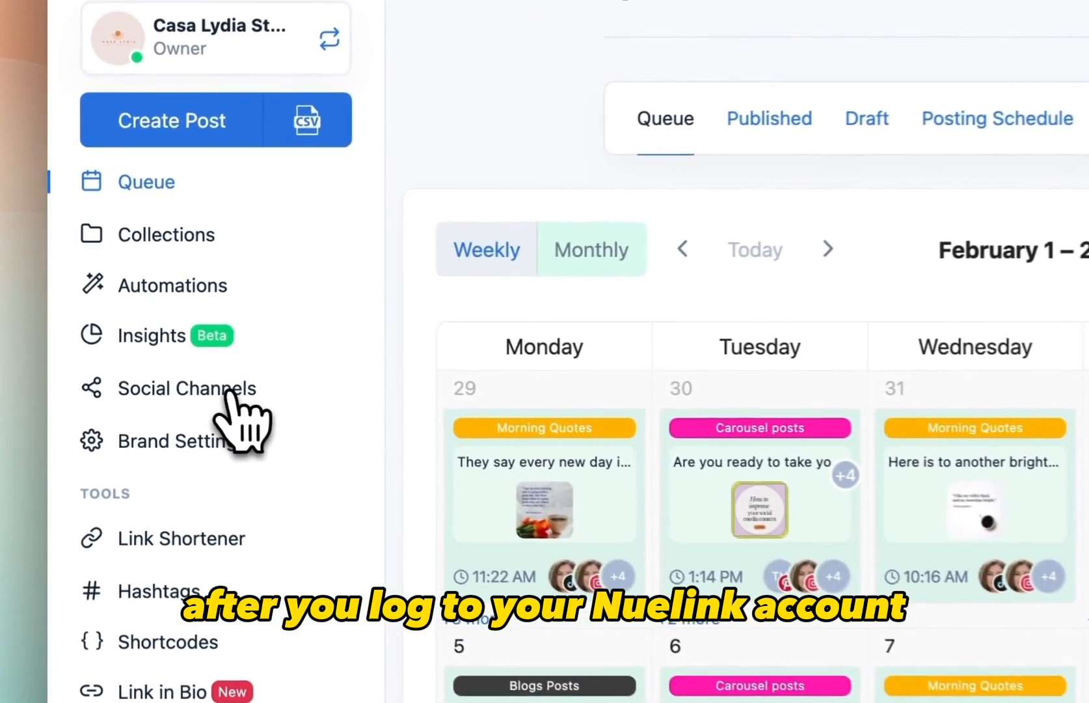
Open the list of connected social channels and look through the accounts.
click(138, 355)
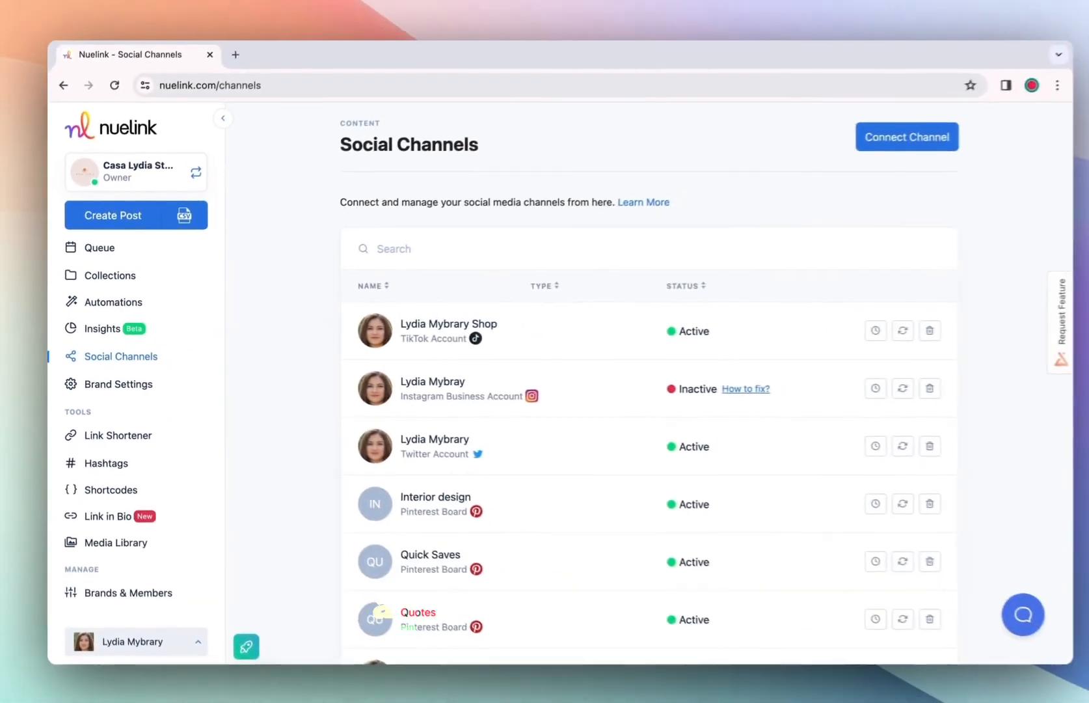
scroll(631, 384, down, 3)
scroll(631, 384, down, 7)
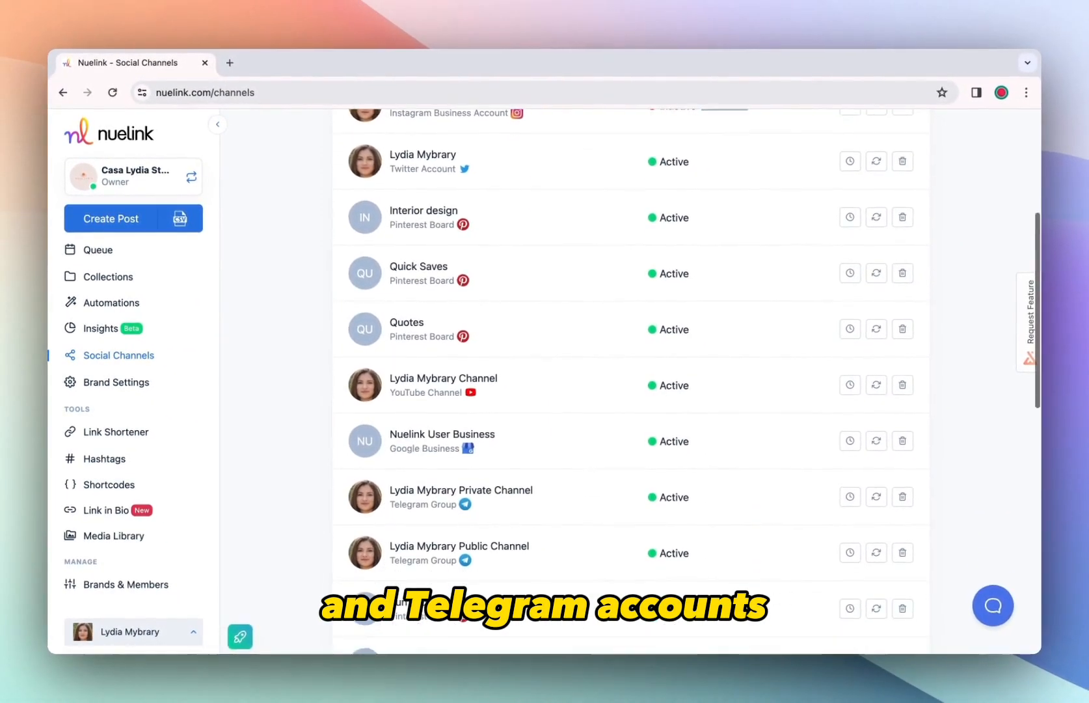
scroll(310, 306, down, 2)
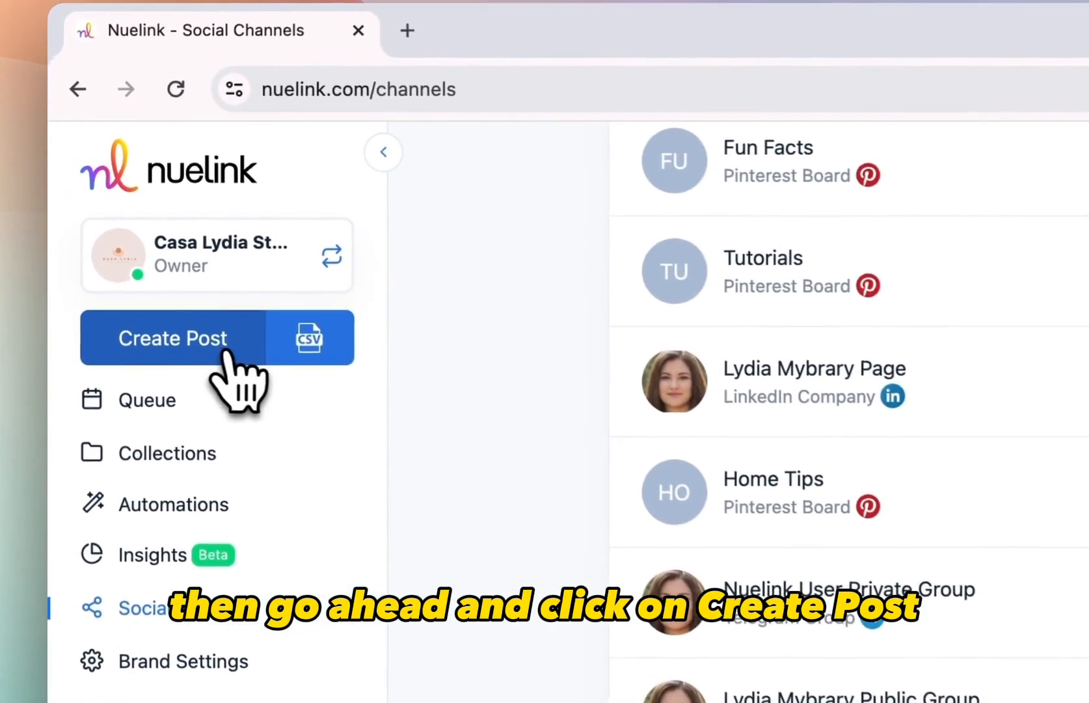
Start a new post of the Poll type and assign it to the Weekly Polls collection.
click(134, 223)
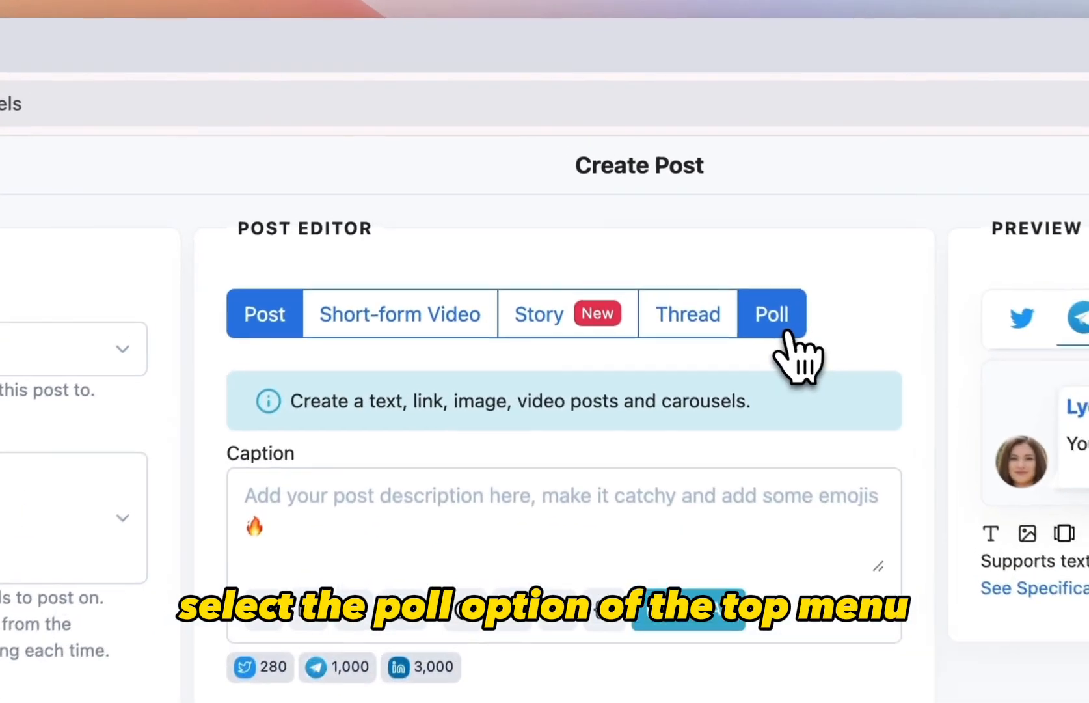
click(639, 204)
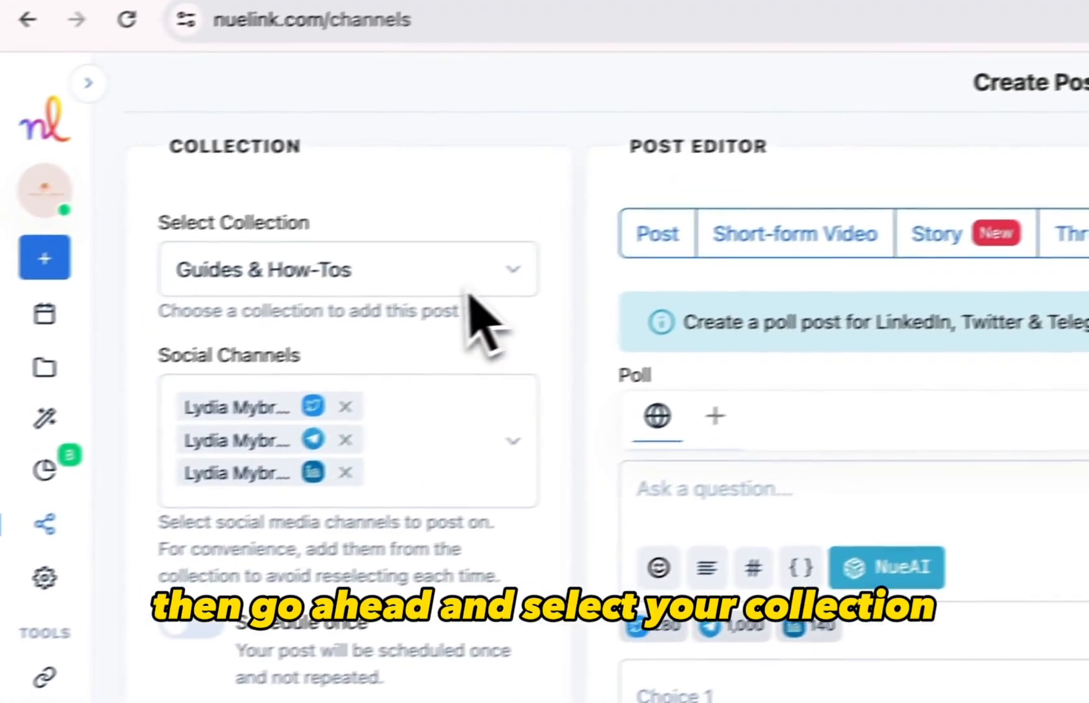
click(53, 367)
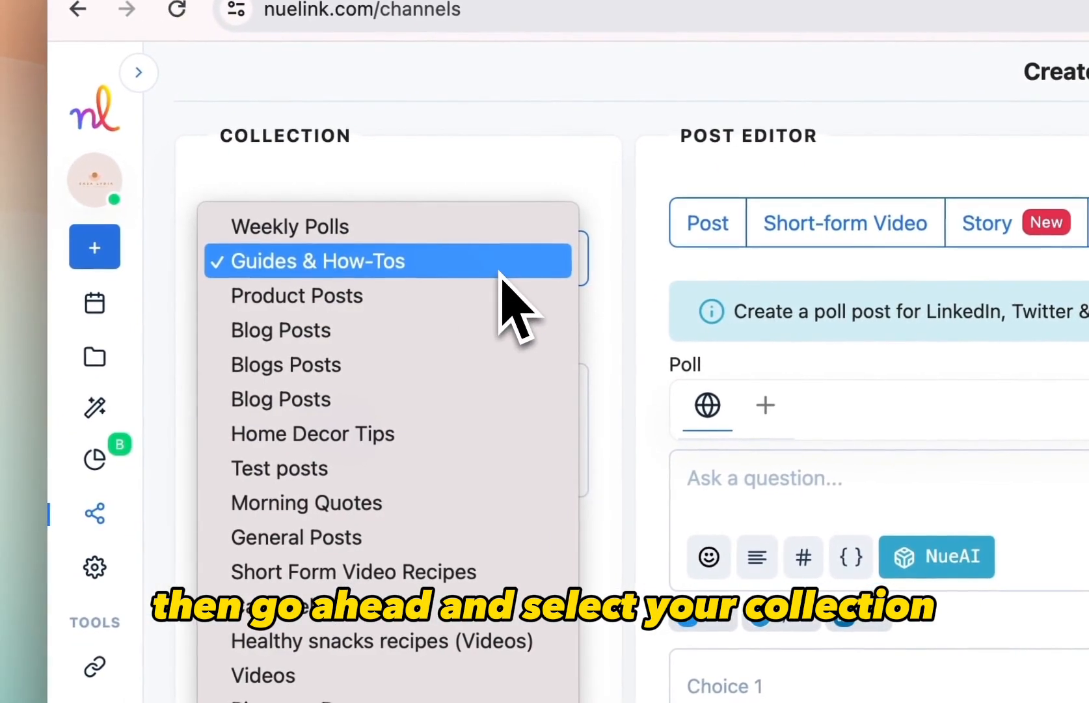
click(463, 228)
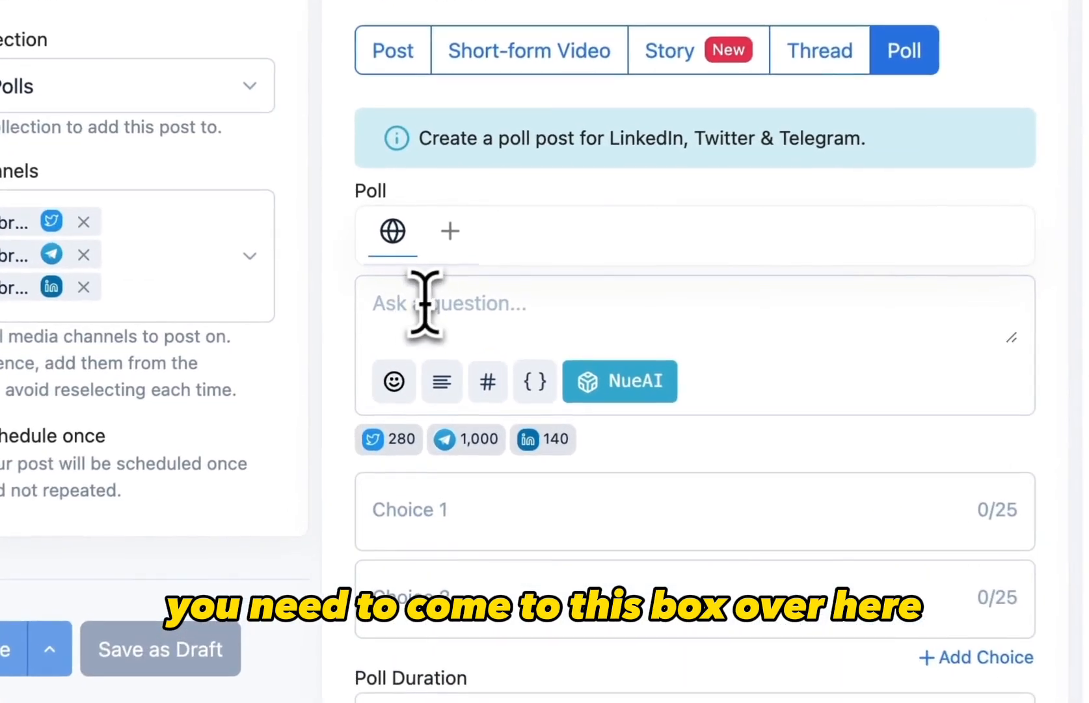
Enter the poll question "What is your favorite season?" with the four choices Winter, Spring, Summer and Autumn.
click(398, 326)
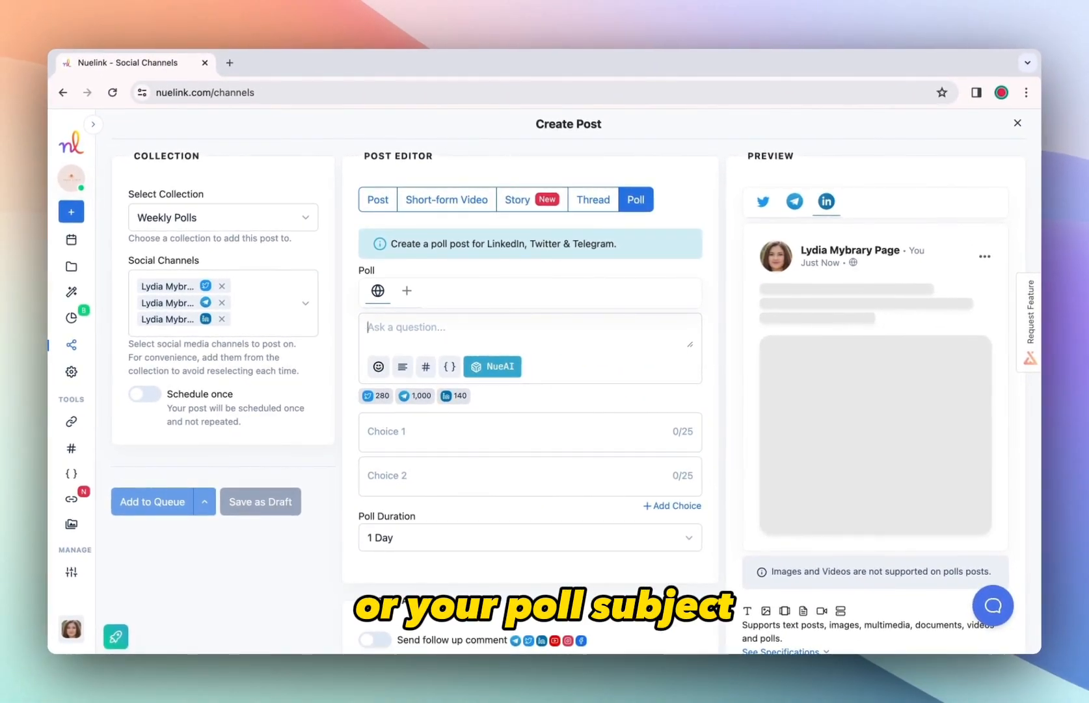
text(What is your favorite season?)
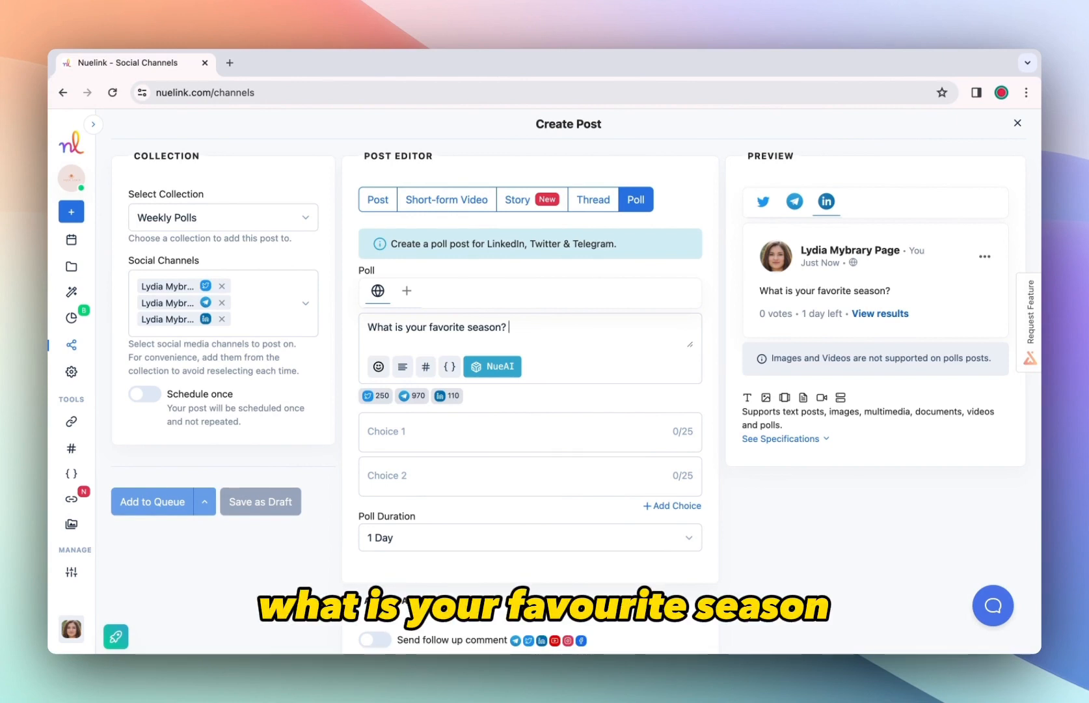
click(437, 431)
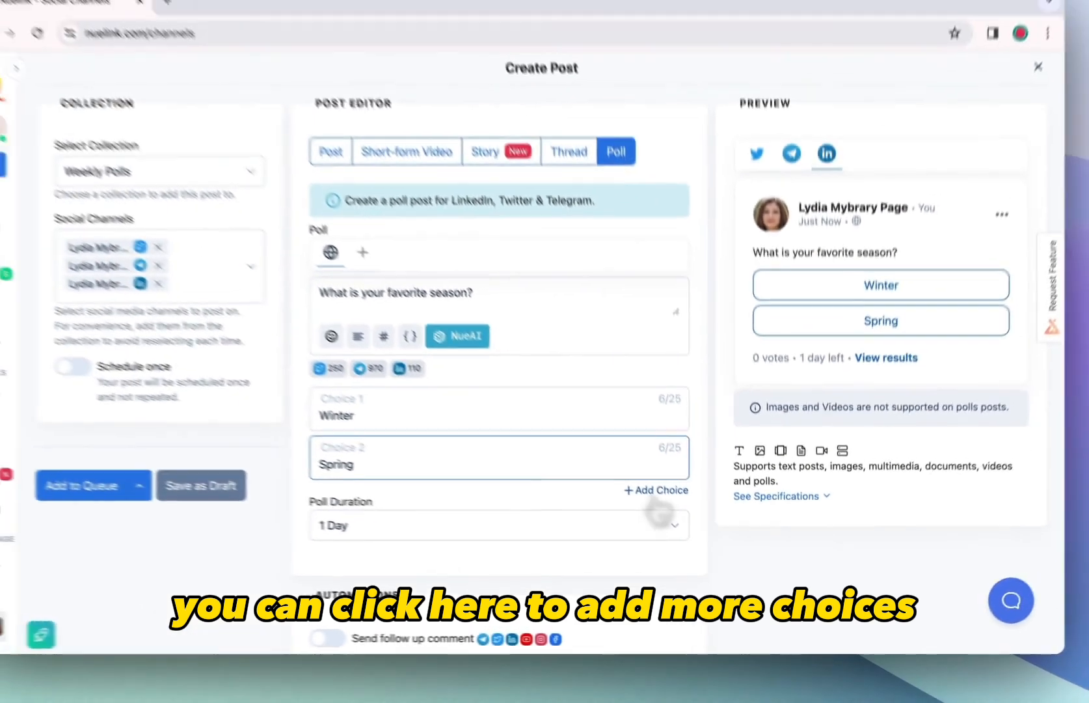
click(555, 390)
click(553, 466)
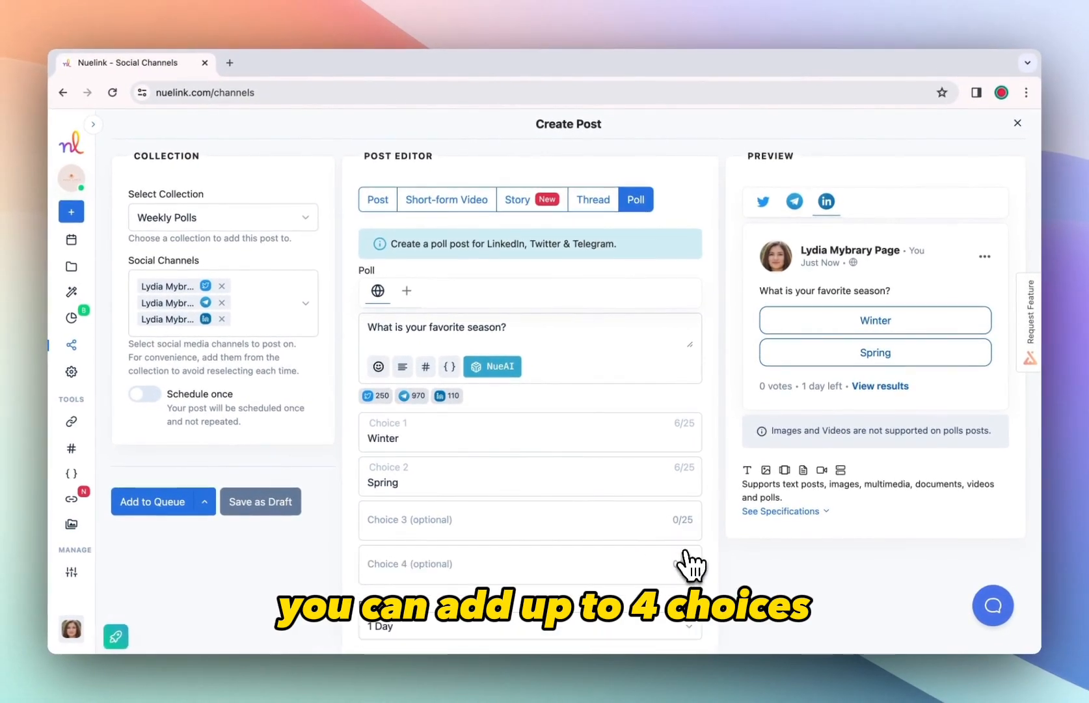
scroll(690, 563, down, 3)
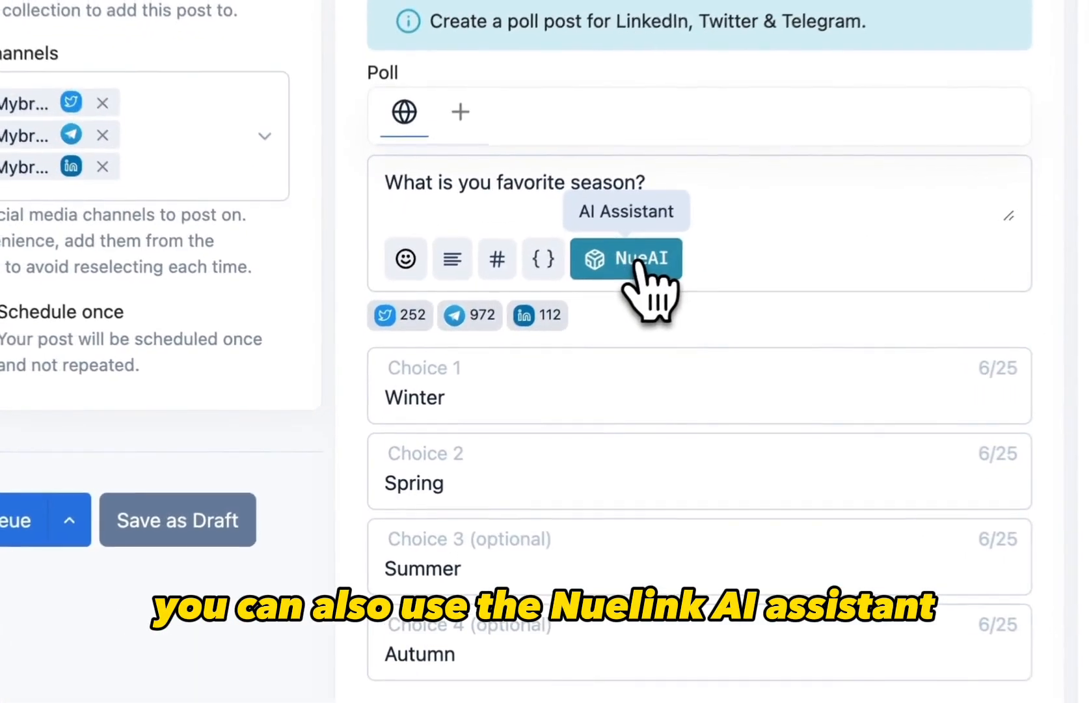
Rewrite the poll question with NueAI's Make it engaging option.
click(501, 339)
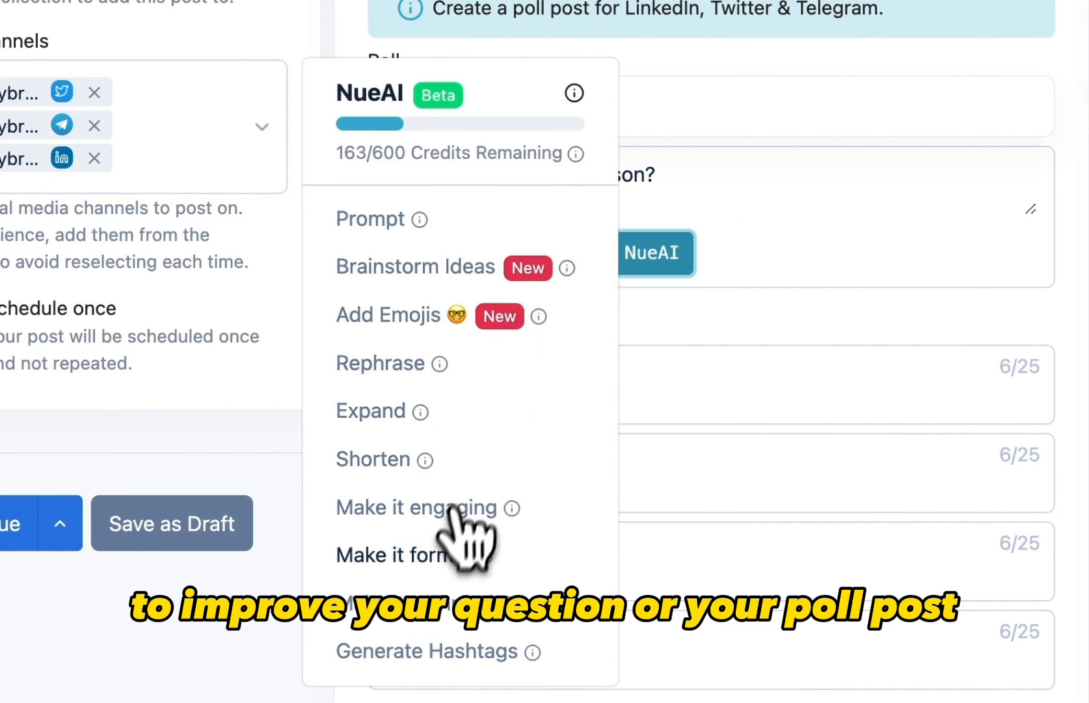
click(408, 509)
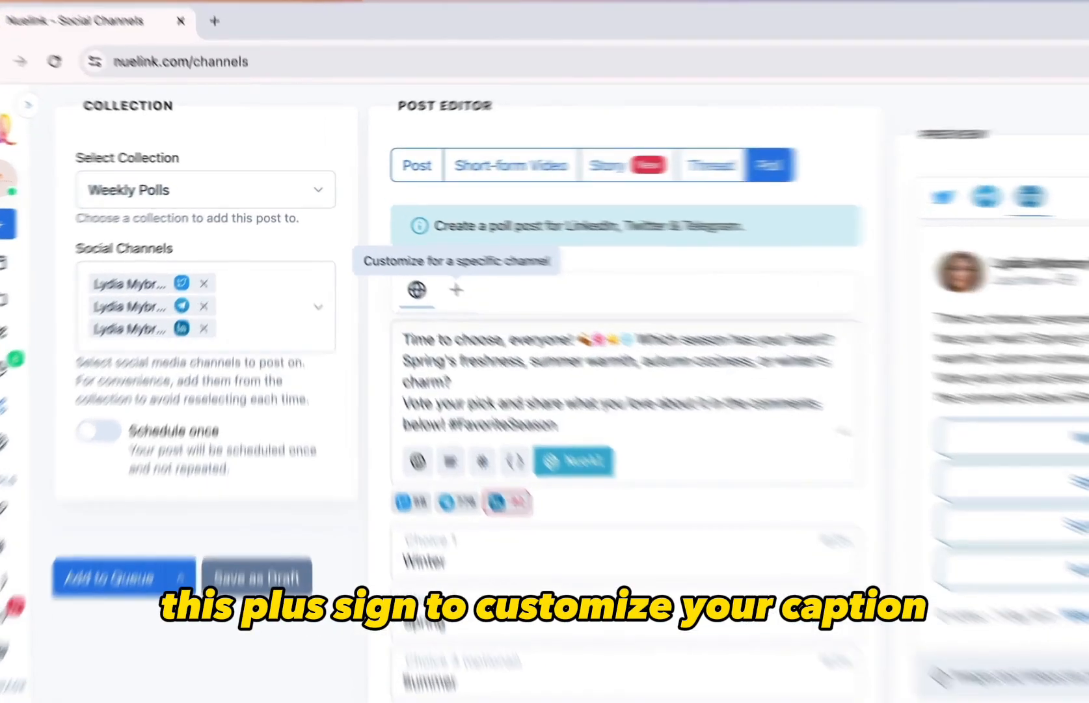
Customize the poll for LinkedIn, with its caption shortened by NueAI and the choices Winter, Spring, Summer and Autumn.
click(407, 260)
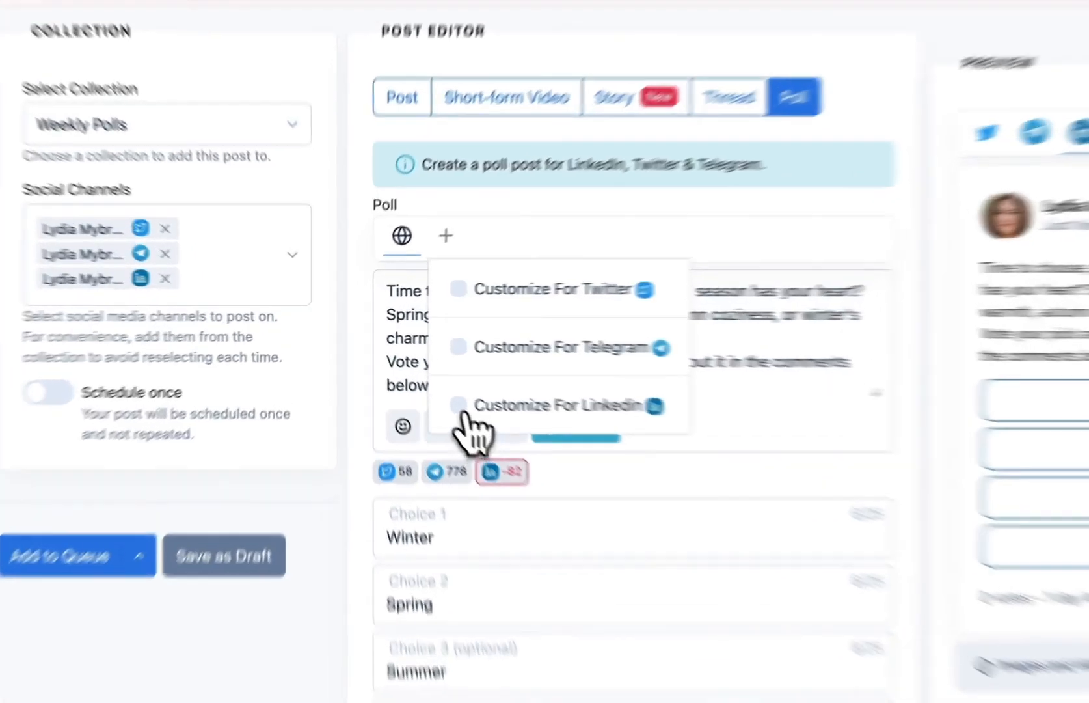
click(417, 374)
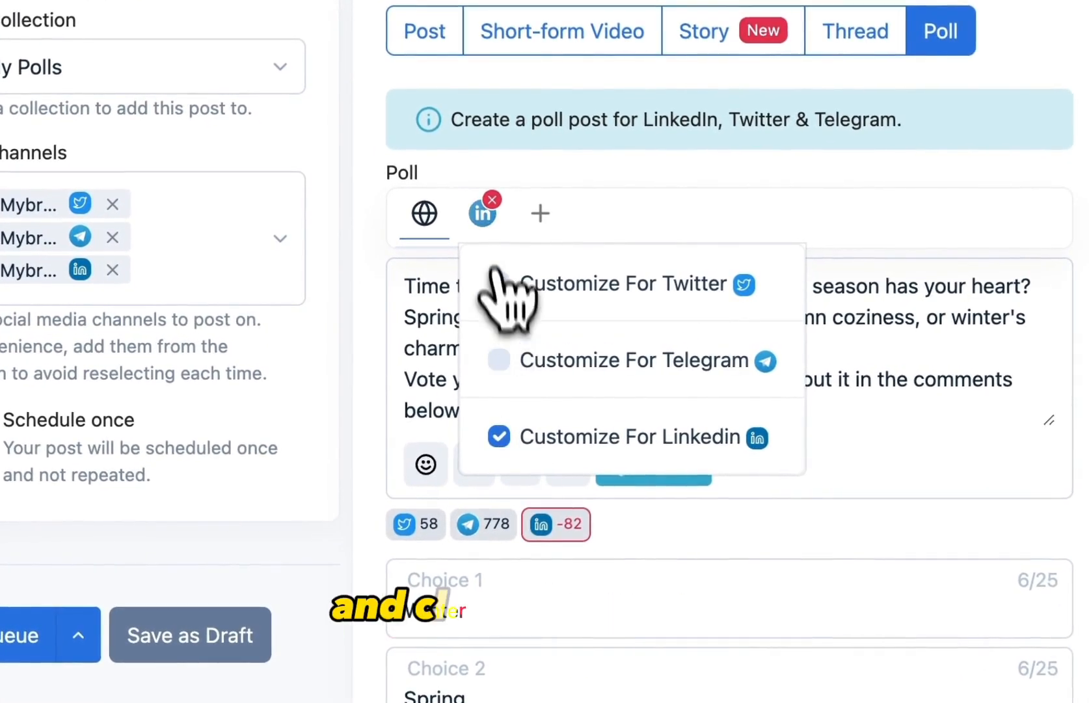
click(482, 213)
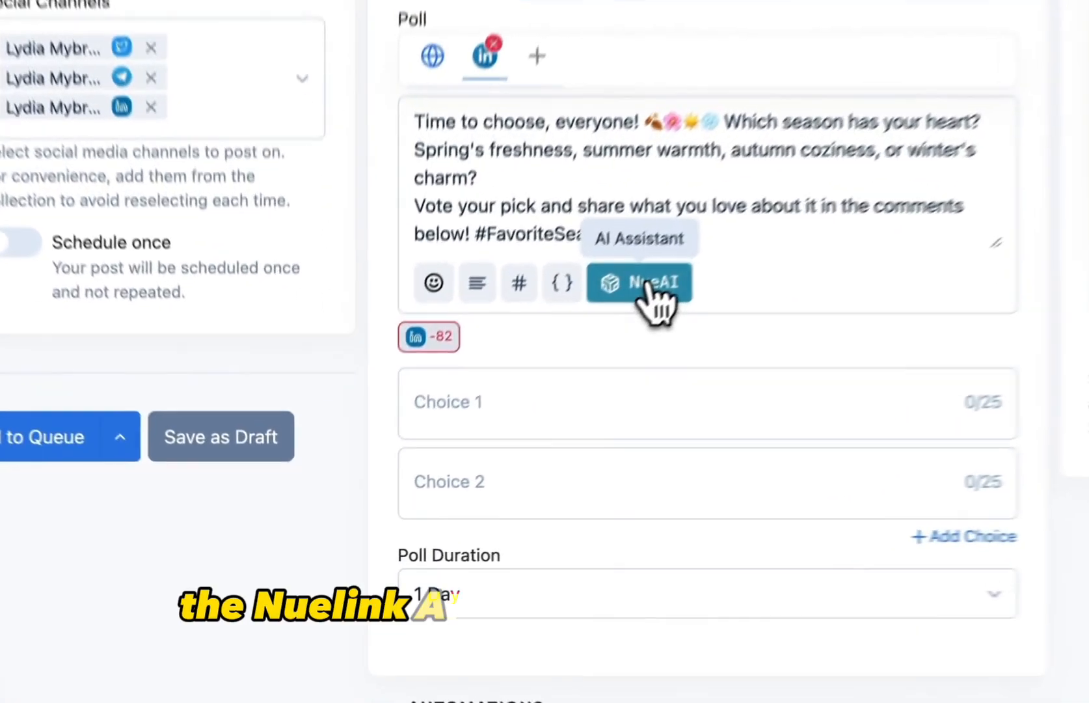
click(498, 417)
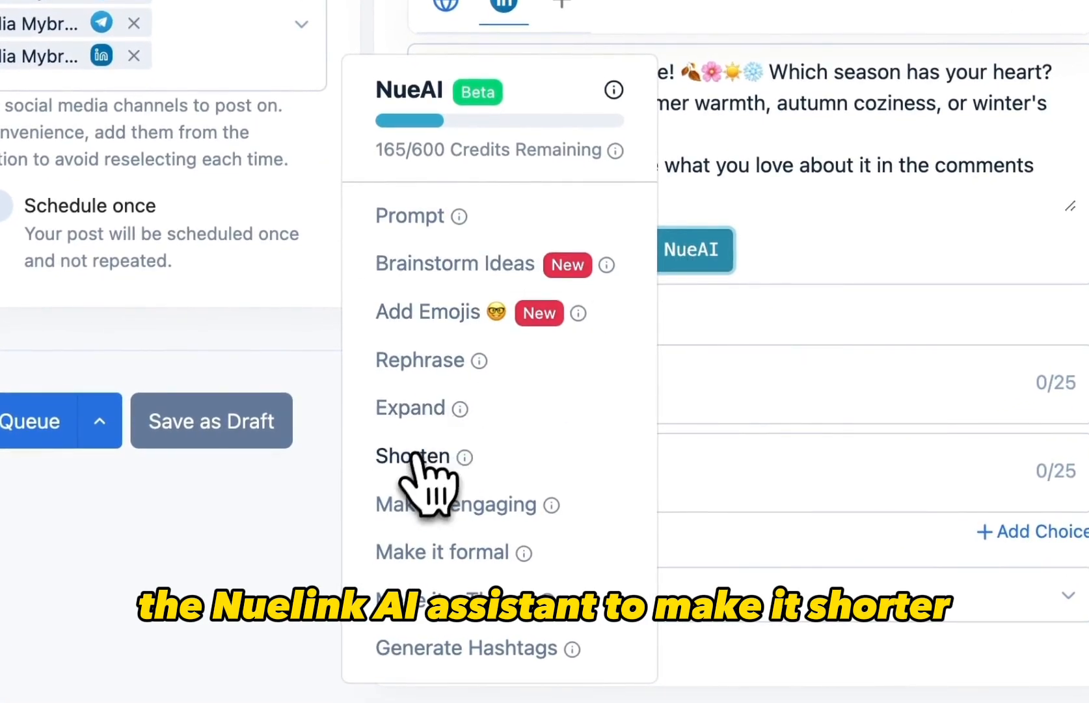
click(413, 458)
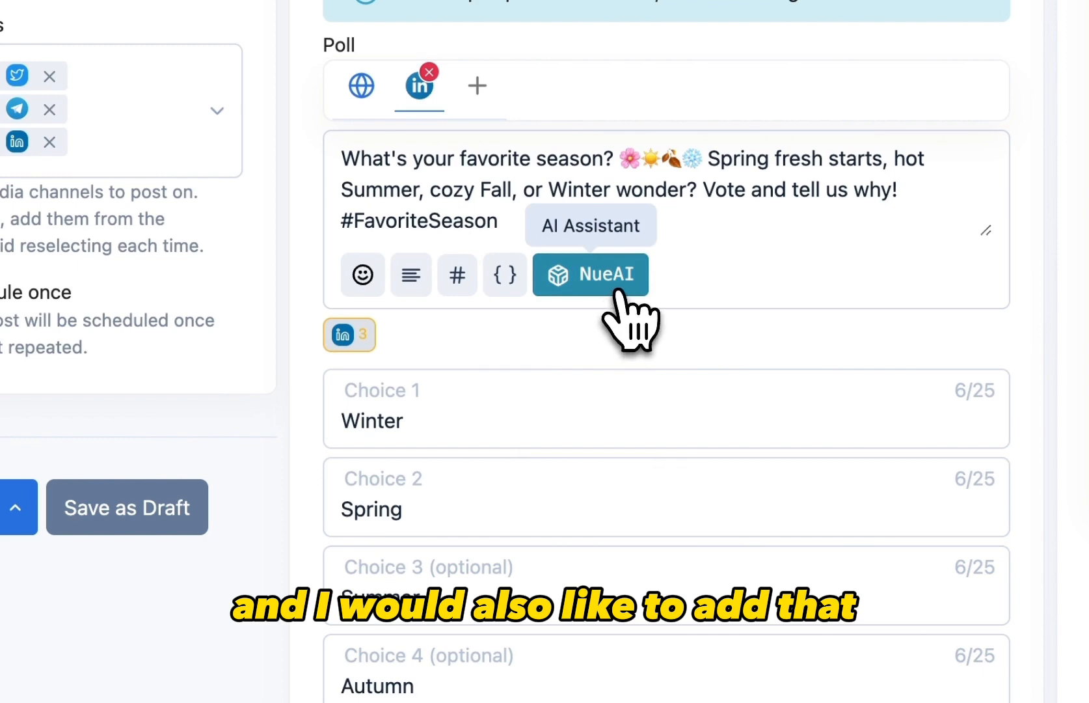
Review the caption-editing options NueAI offers for the LinkedIn caption.
click(615, 286)
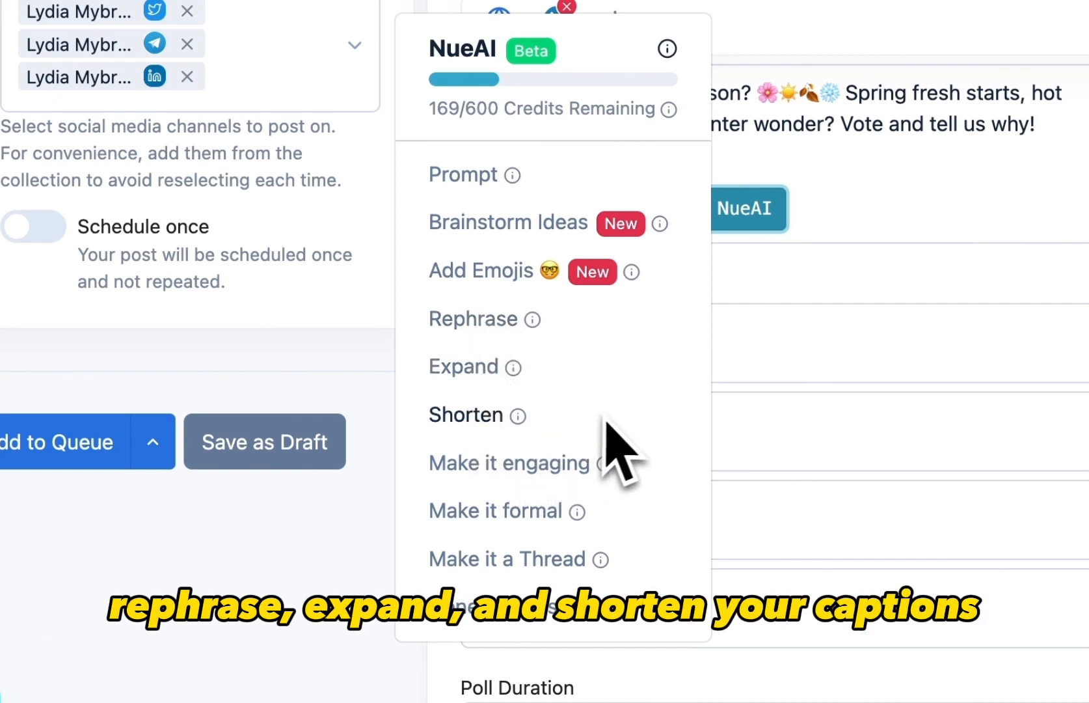
scroll(628, 420, down, 3)
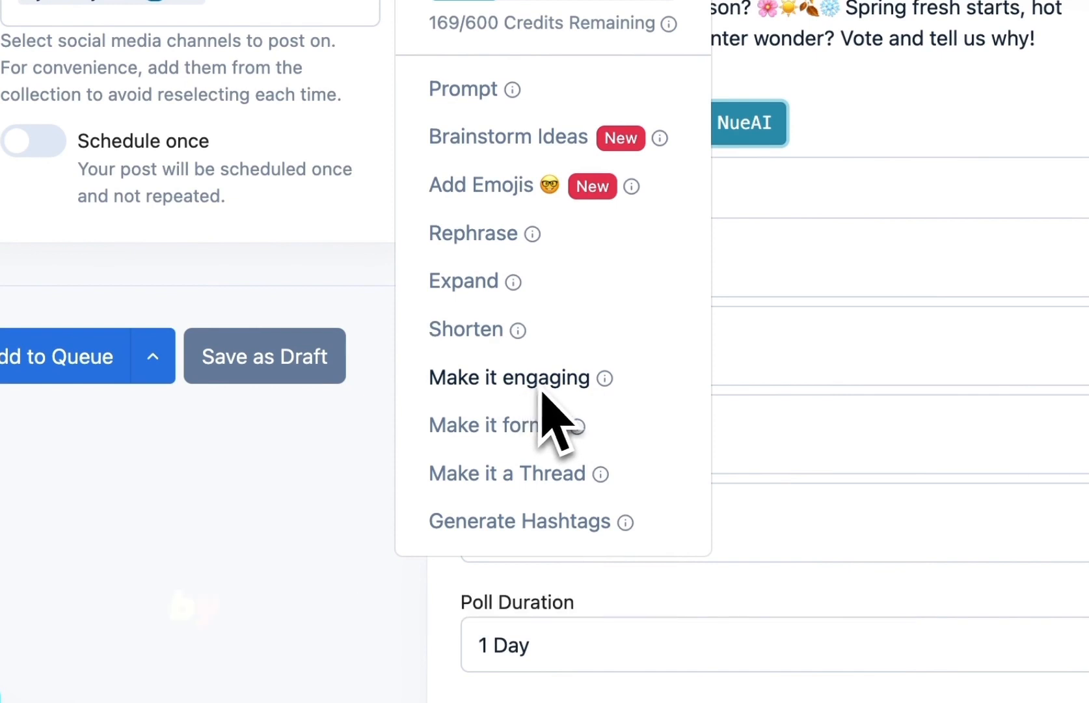
mouse_move(578, 434)
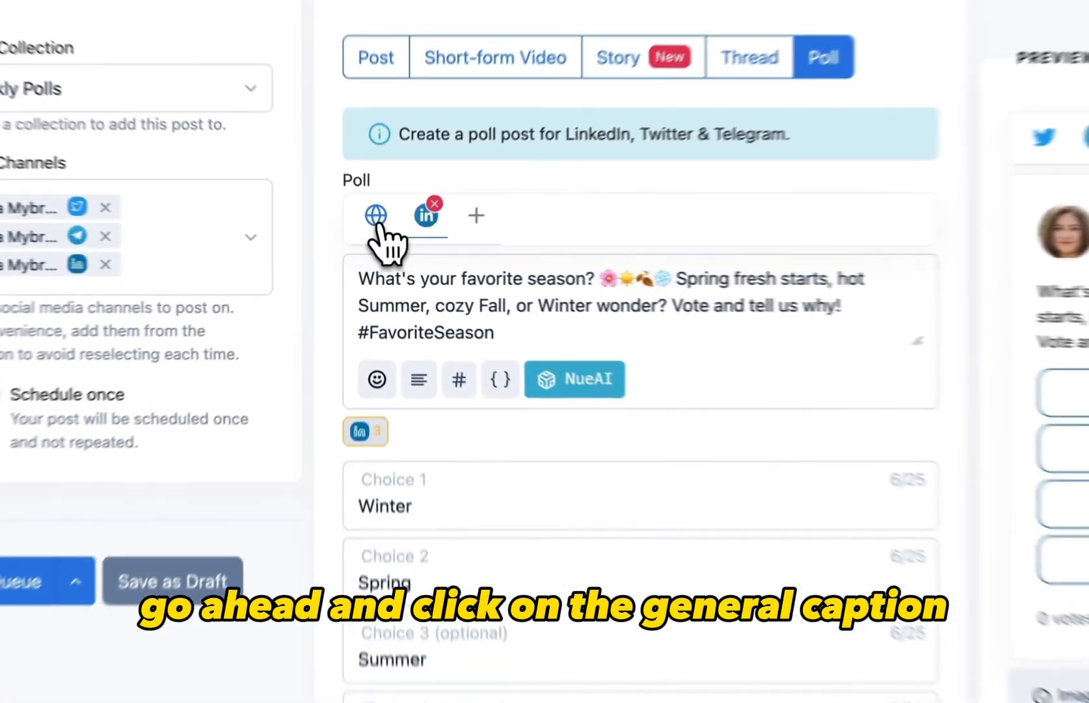
Return to the general version of the poll and set its duration to 3 Days.
click(377, 237)
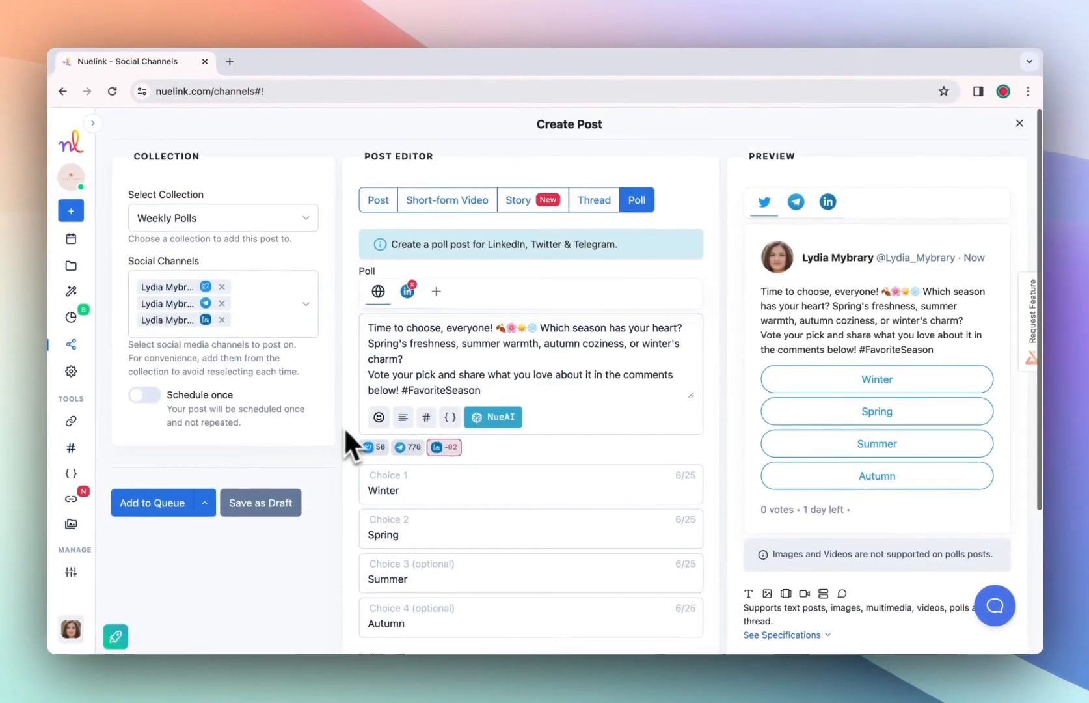
scroll(305, 494, down, 3)
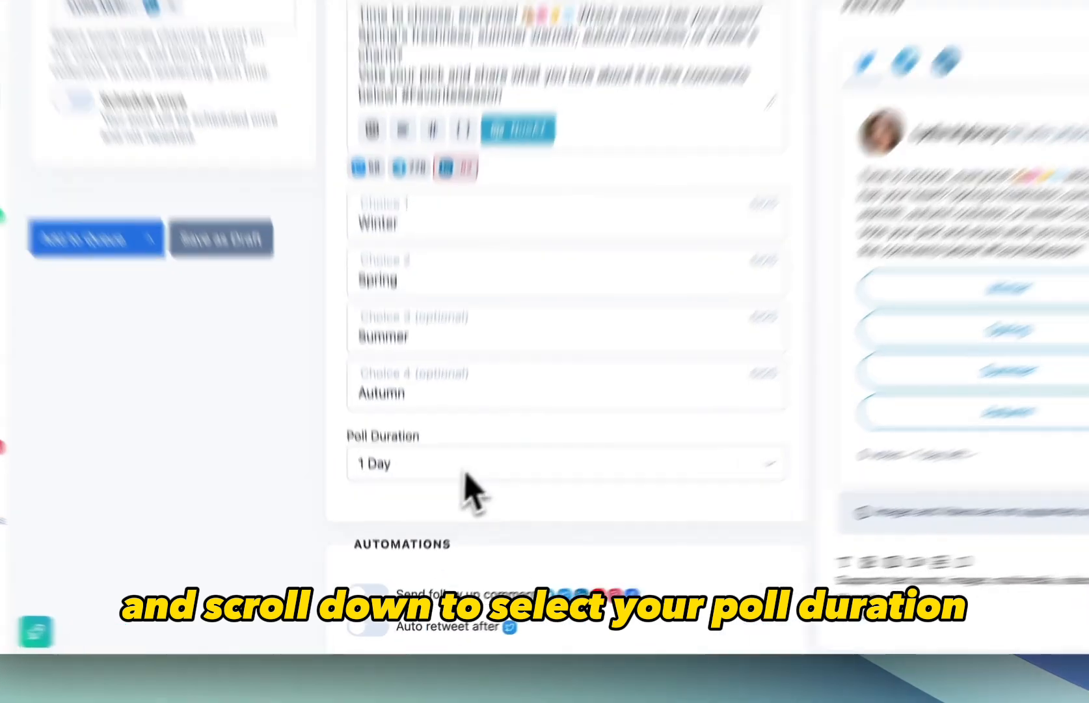
click(447, 508)
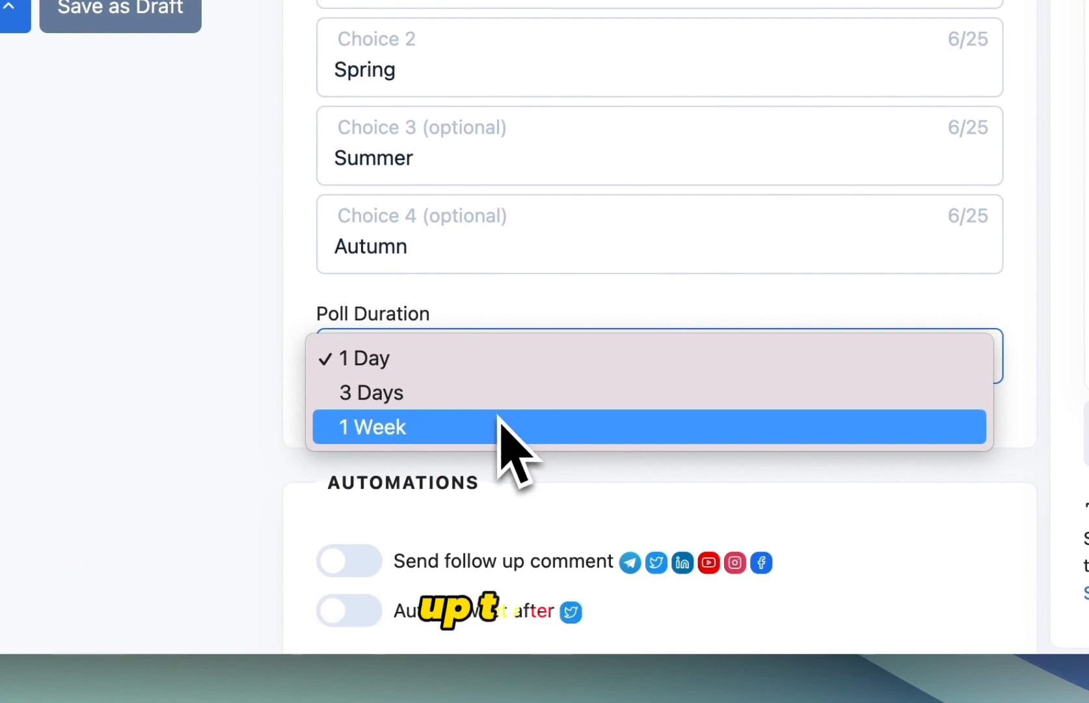
click(484, 438)
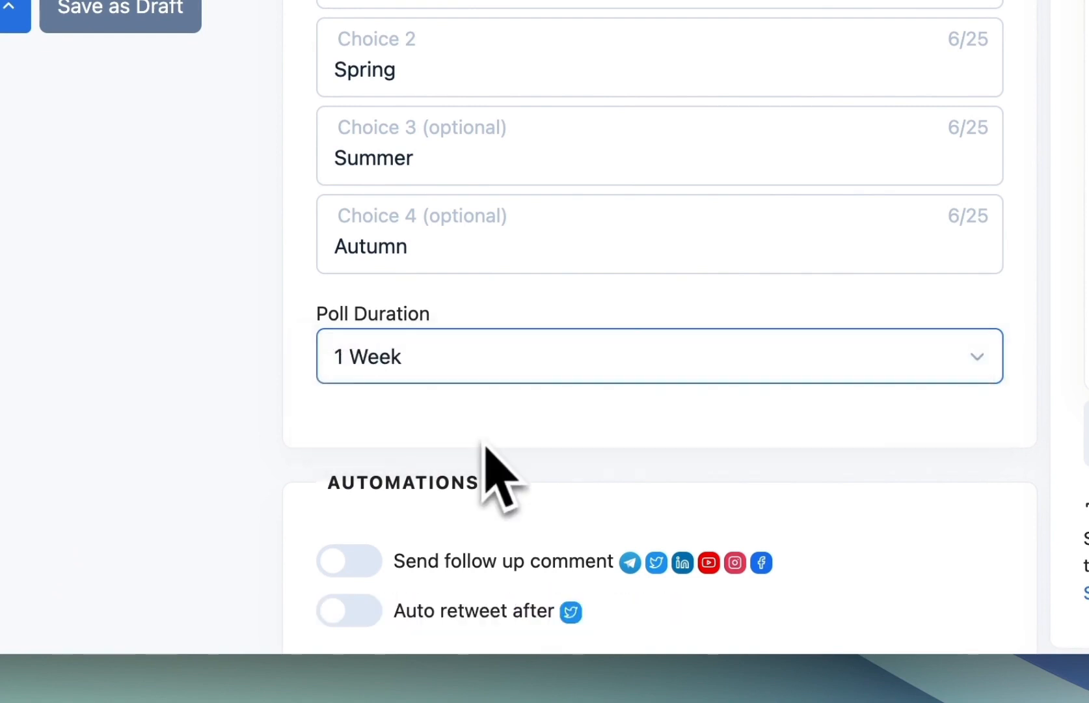
click(475, 379)
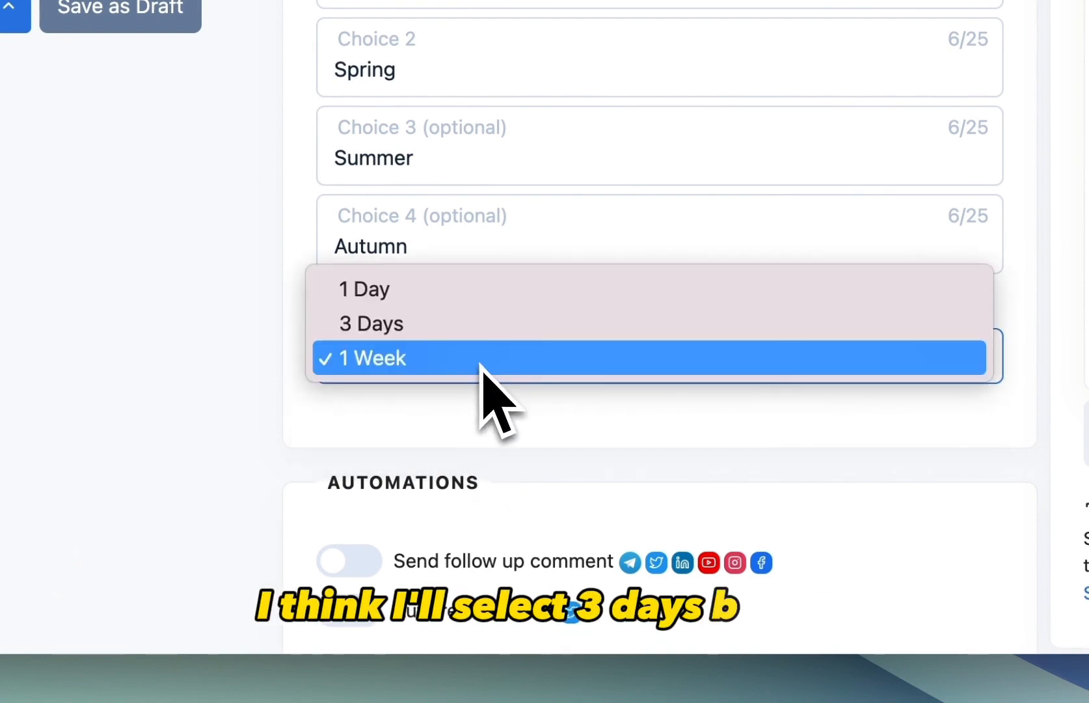
click(468, 323)
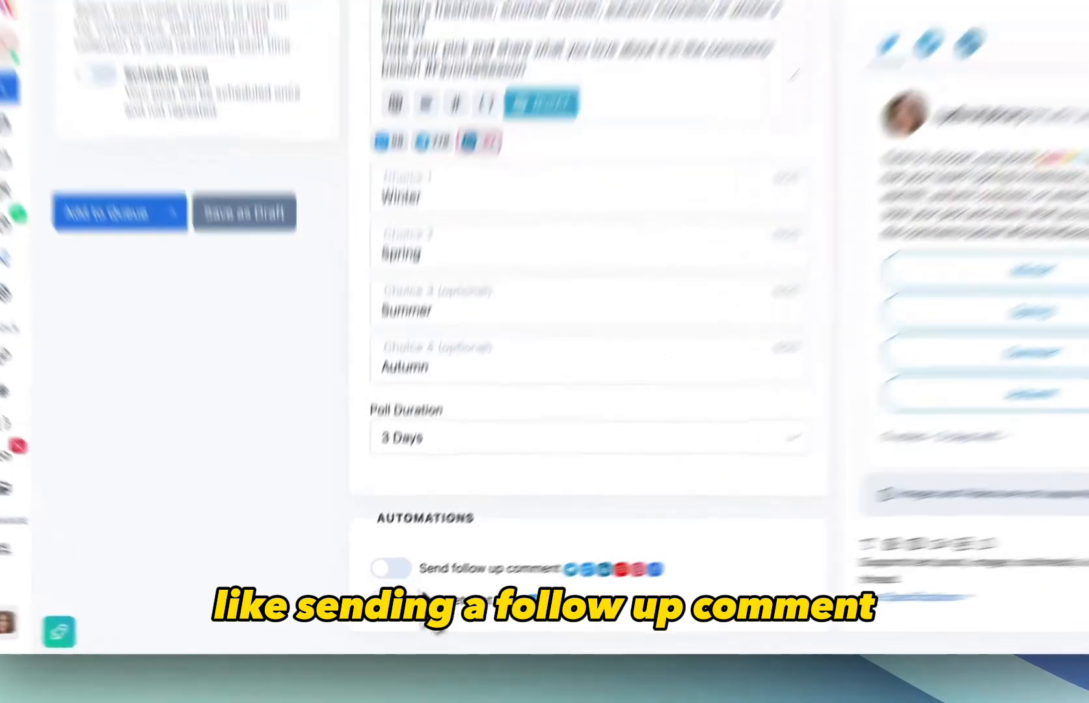
Enable the follow-up comment automation and enter the comment "Don't forget to follow us".
click(403, 571)
scroll(527, 568, down, 5)
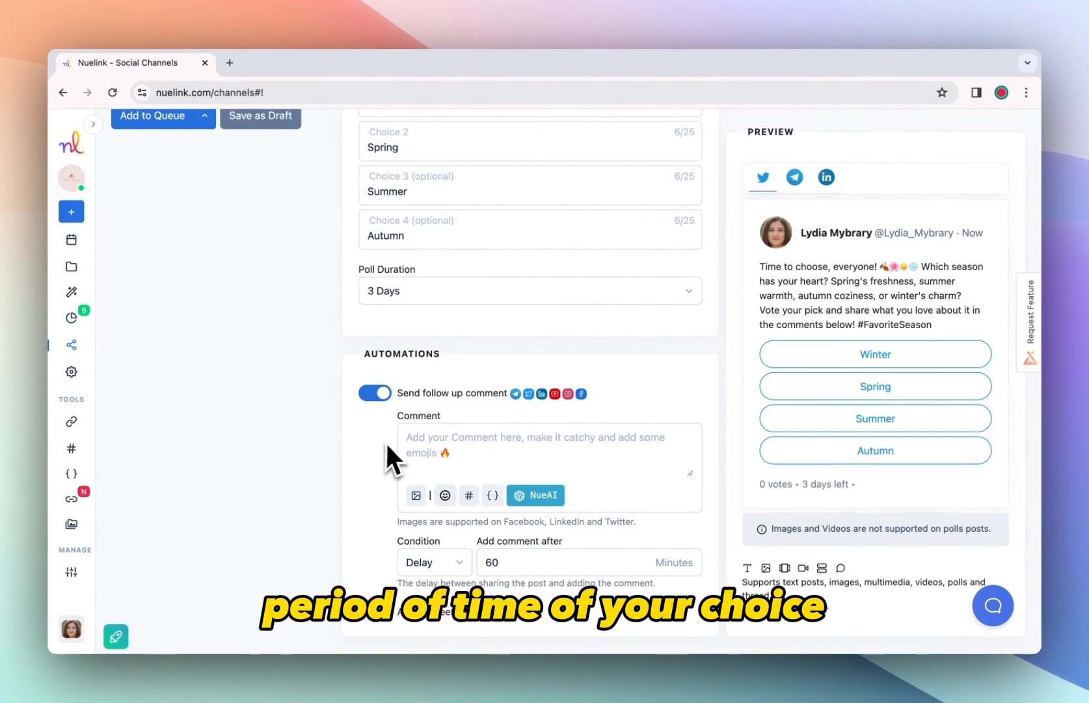
click(469, 451)
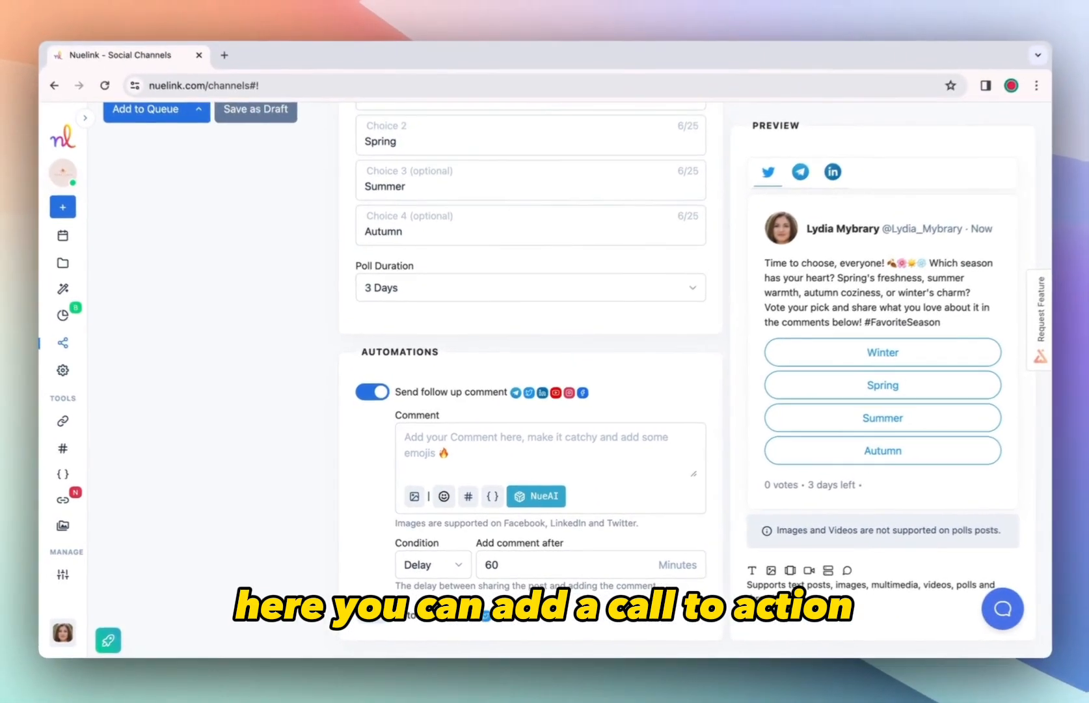
text(Don't forget to follow us)
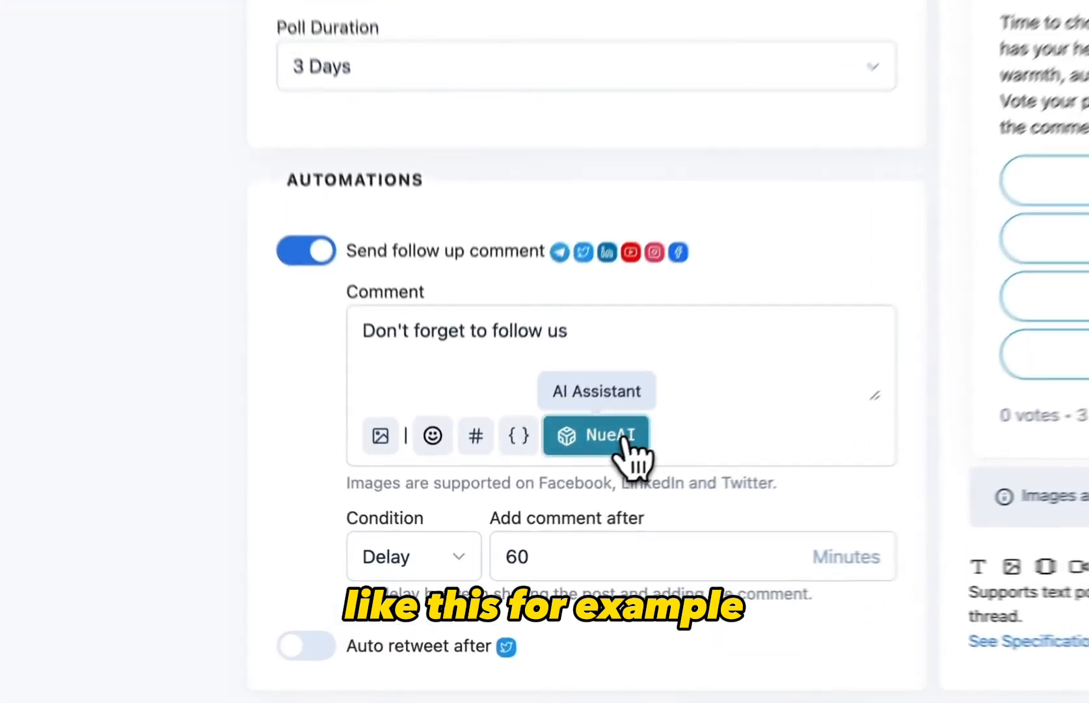
Make the follow-up comment engaging with NueAI and set its delay to 10 minutes.
click(543, 495)
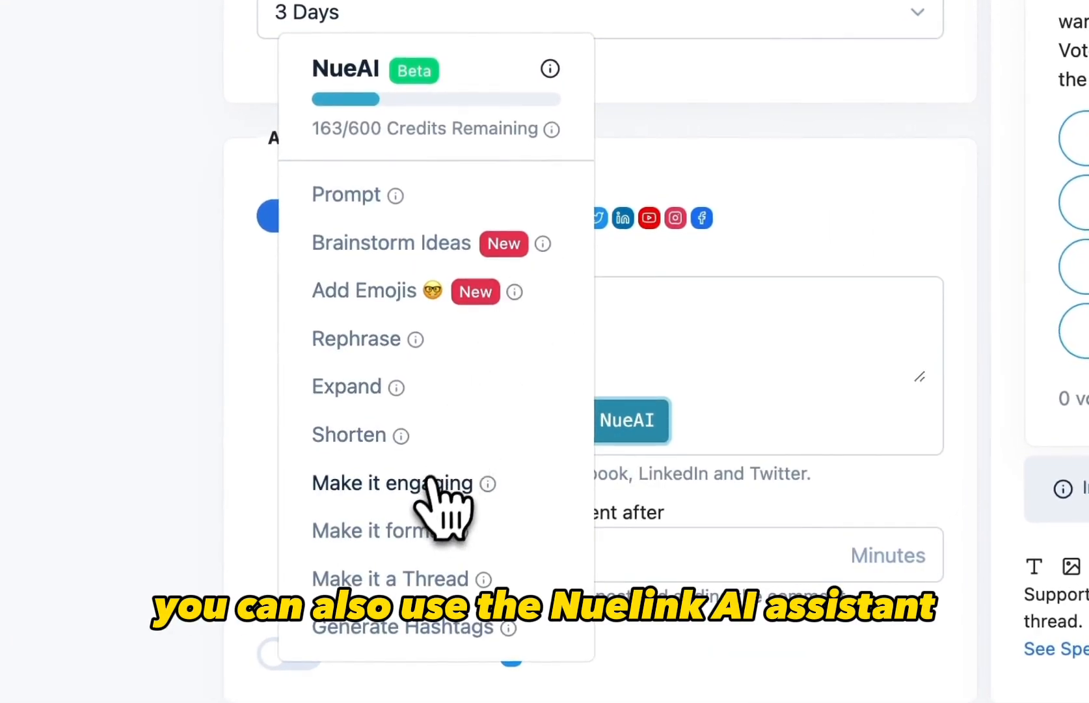
click(430, 483)
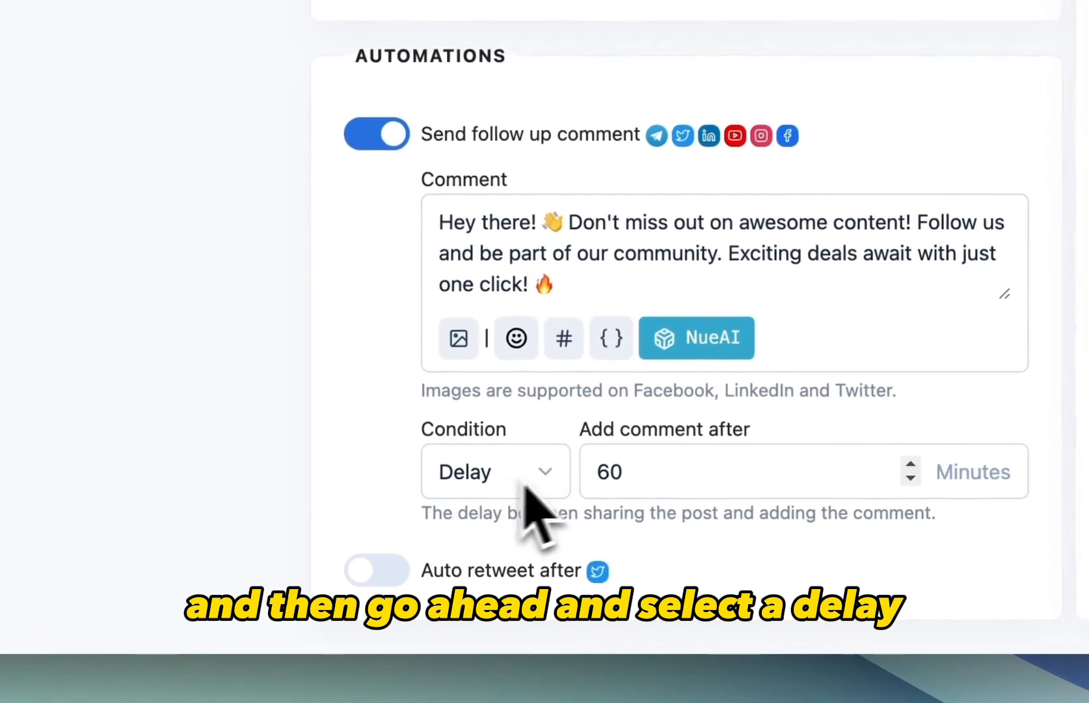
click(642, 473)
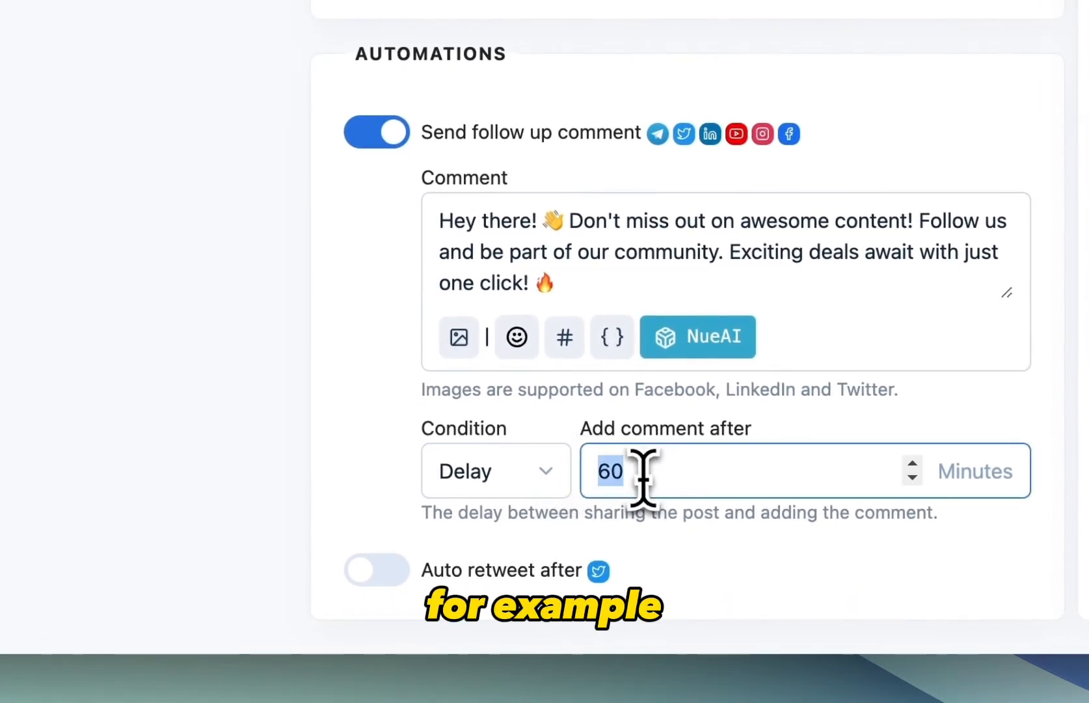
text(10)
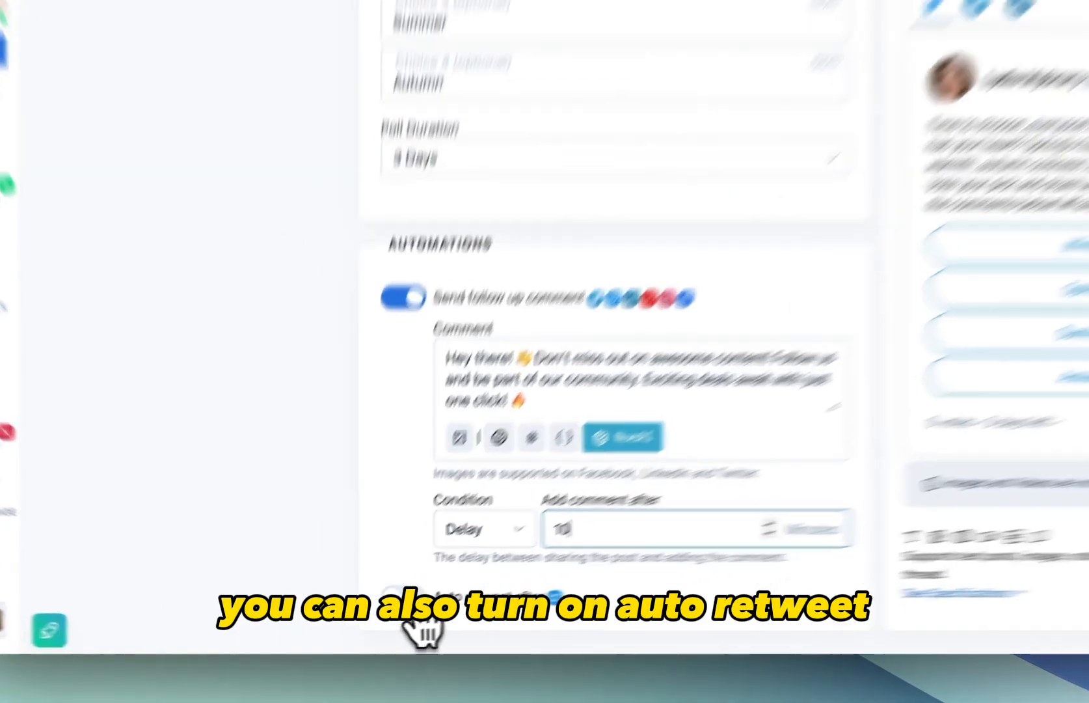
Enable the auto retweet automation and set the Twitter post to be retweeted after 24 Hours.
click(376, 612)
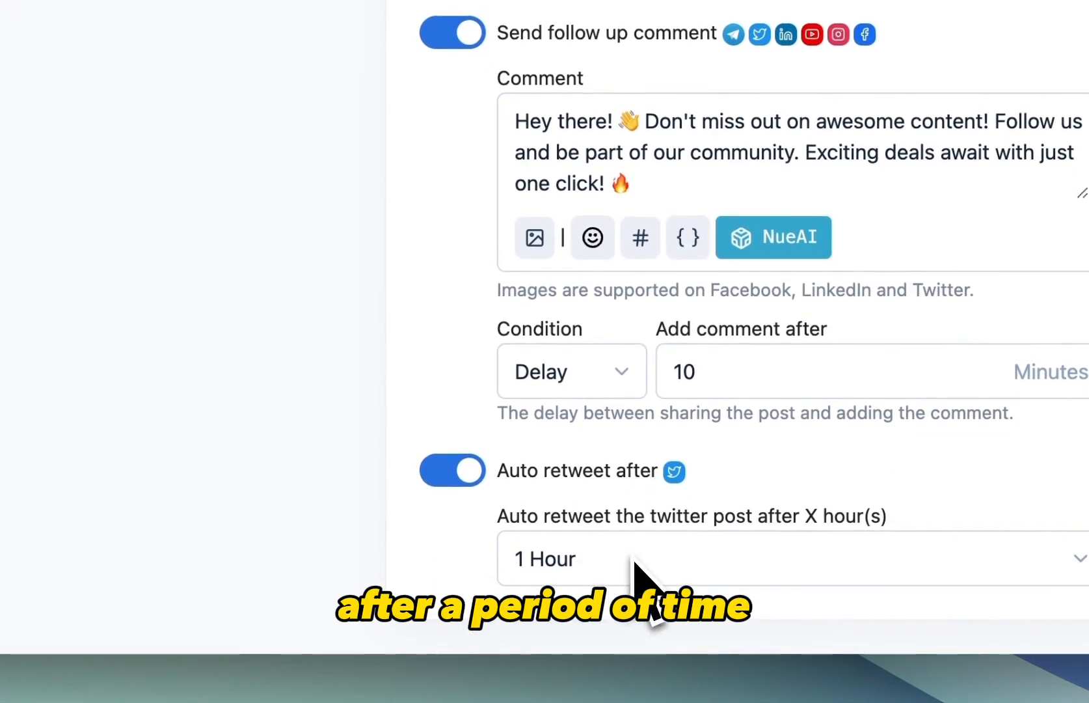
click(629, 557)
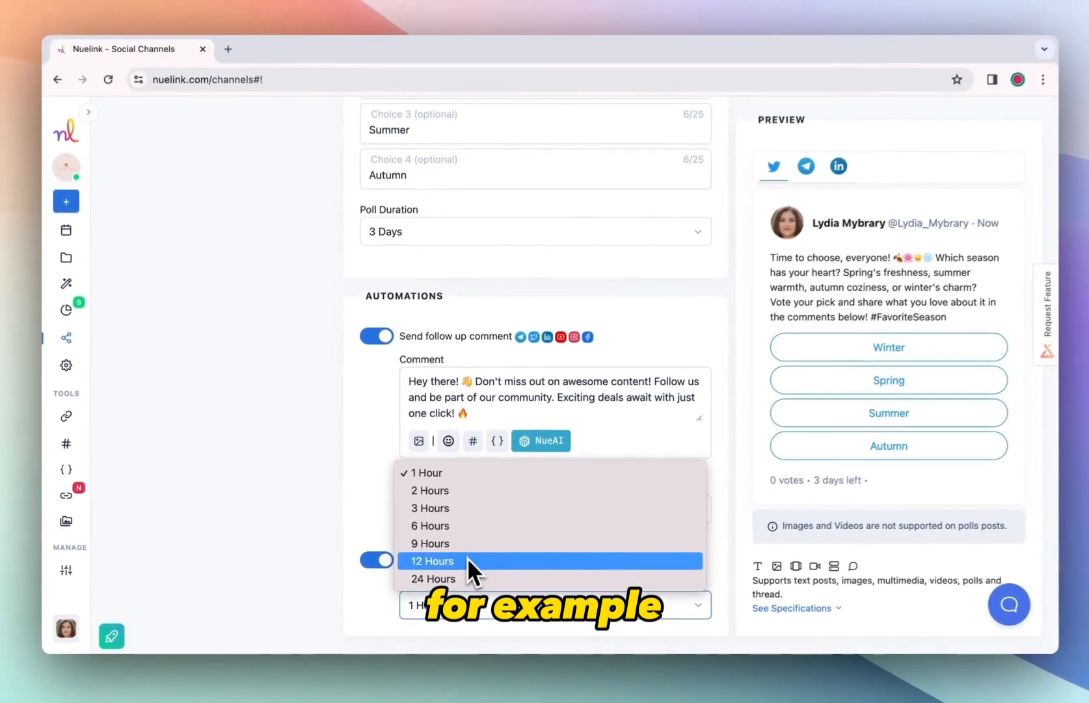
click(466, 562)
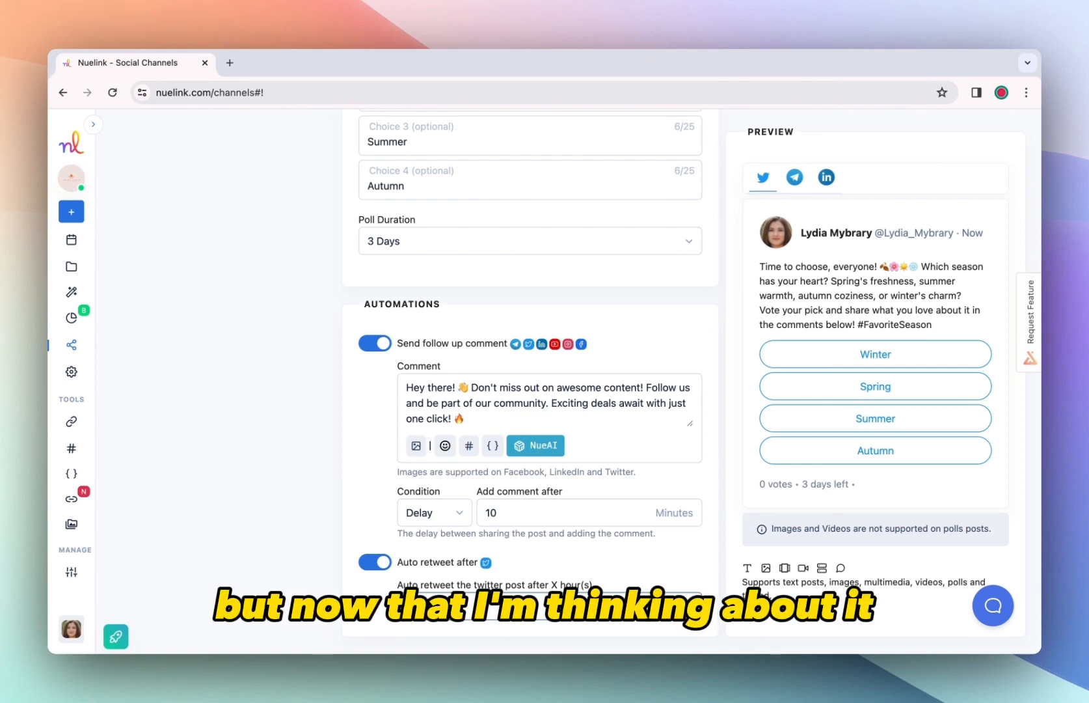
click(386, 615)
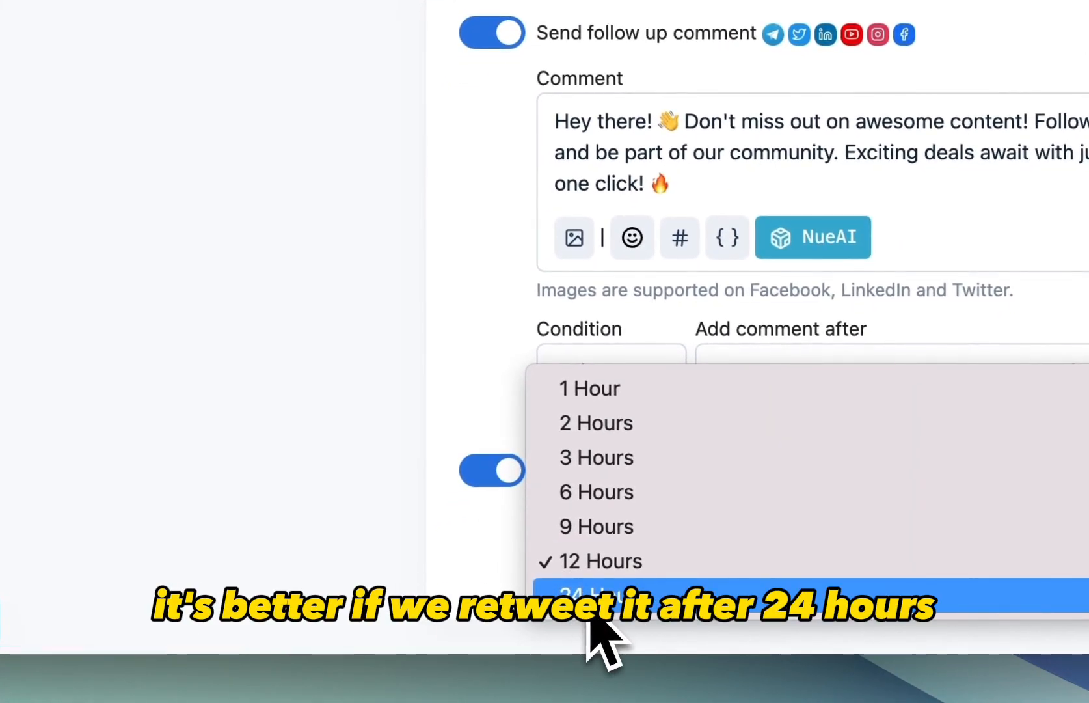
click(589, 618)
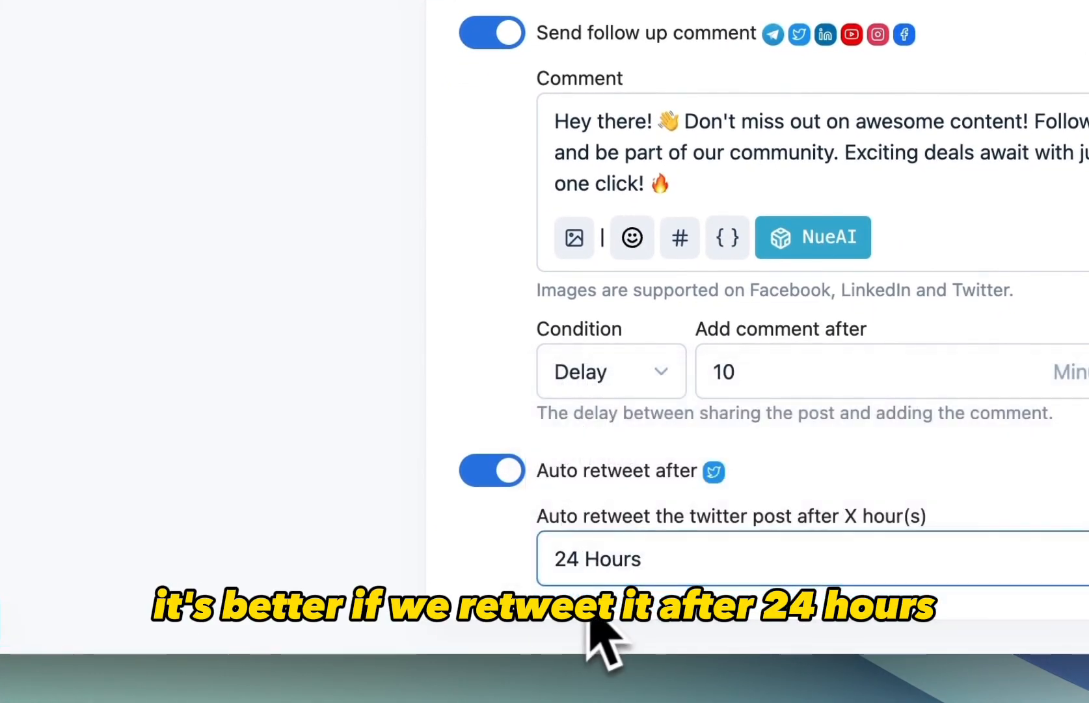
Try the Schedule once option for the poll and its date and time picker.
scroll(530, 390, up, 3)
scroll(303, 564, up, 4)
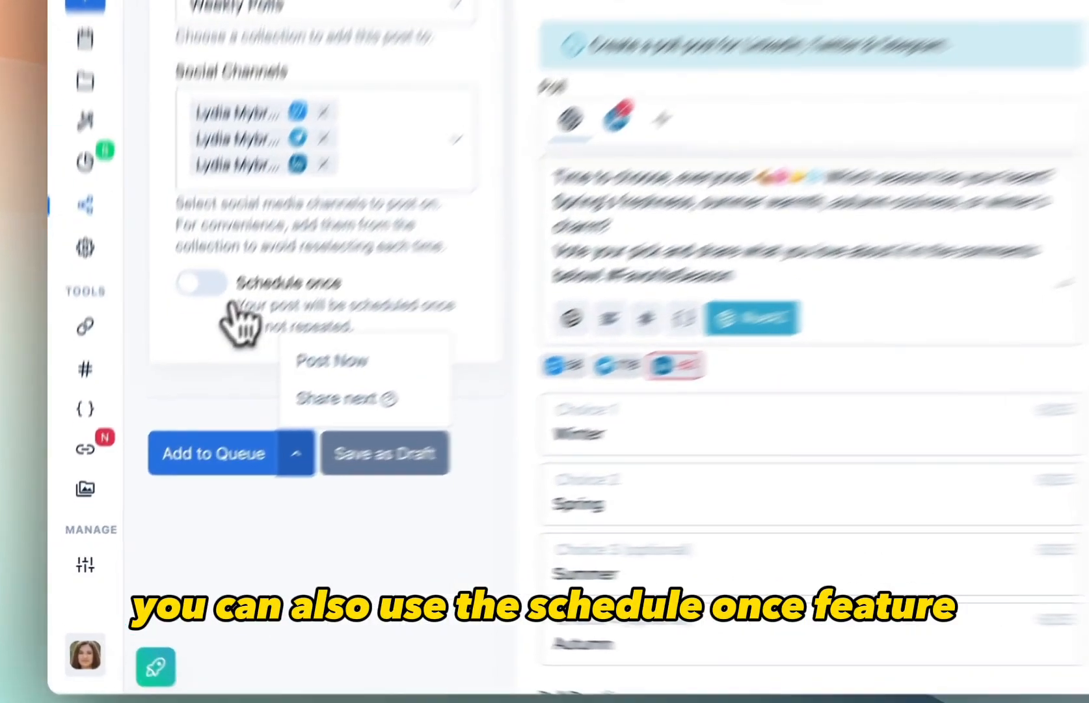
click(154, 396)
click(417, 311)
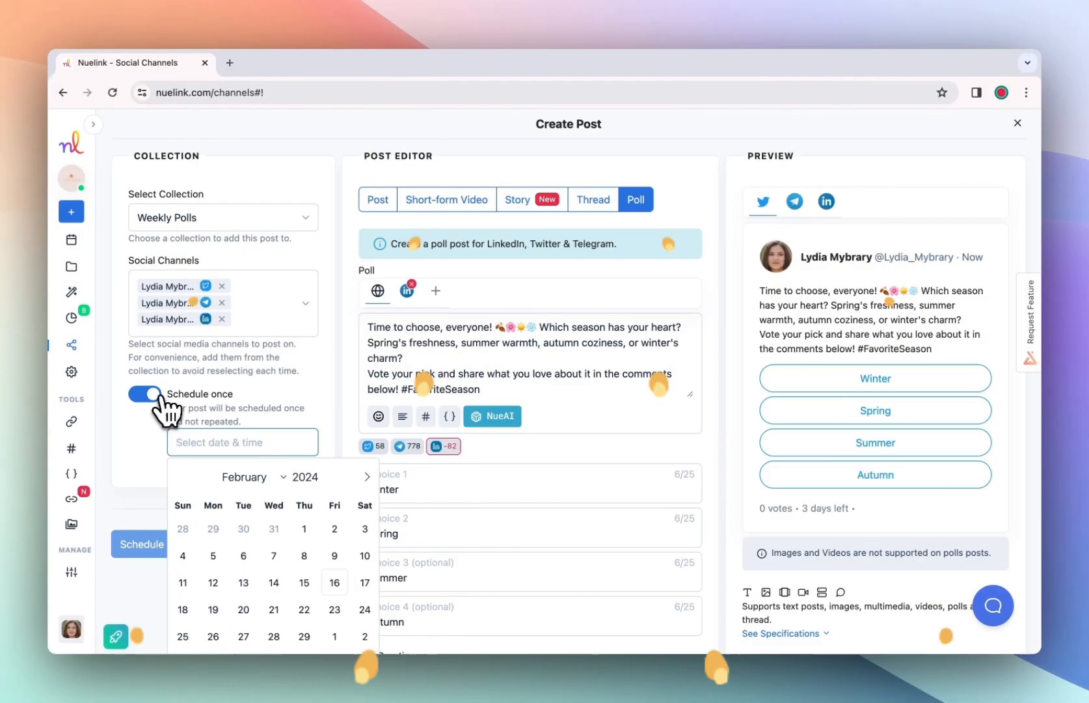
click(155, 395)
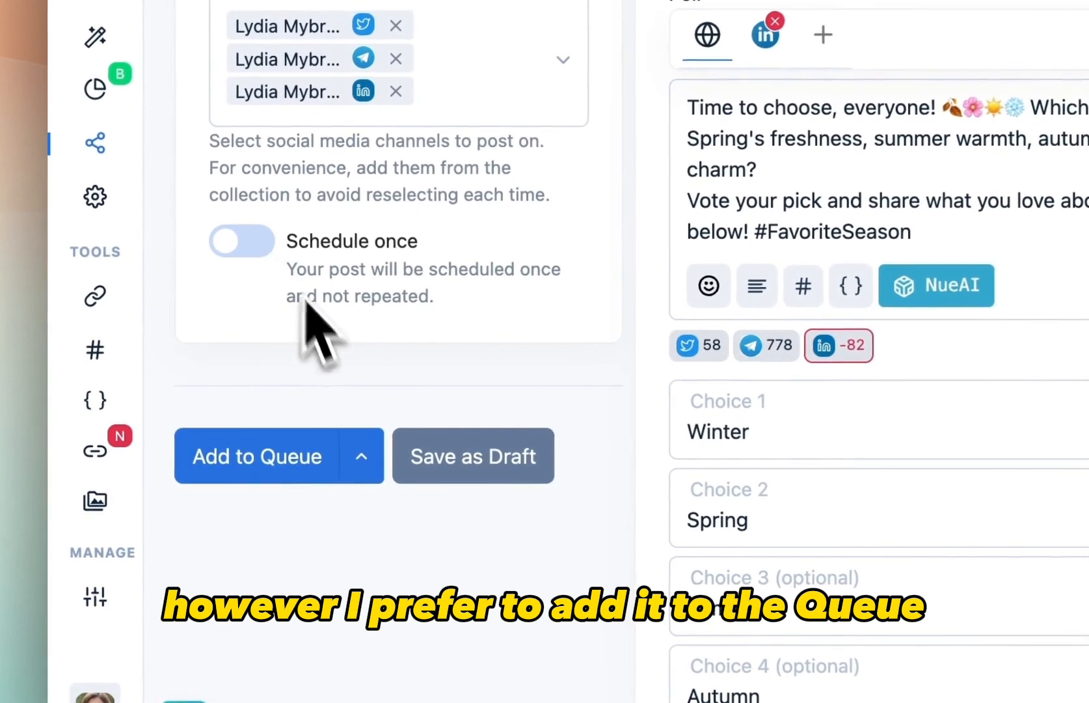
Add the poll to the queue and preview the queued post.
click(286, 459)
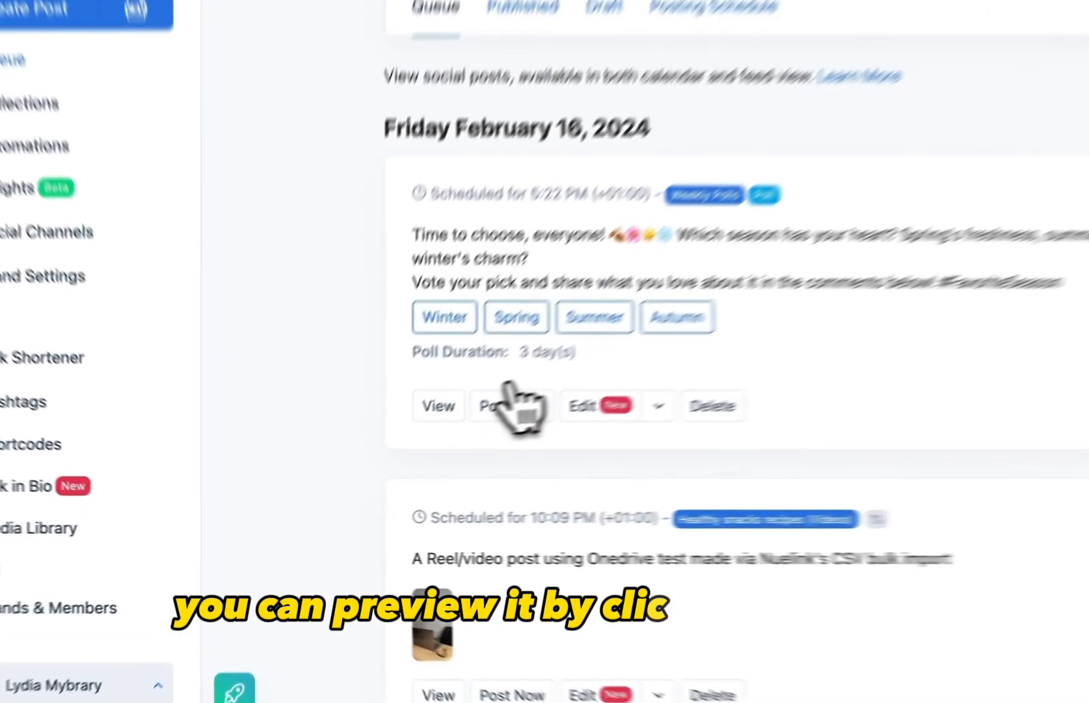
click(364, 461)
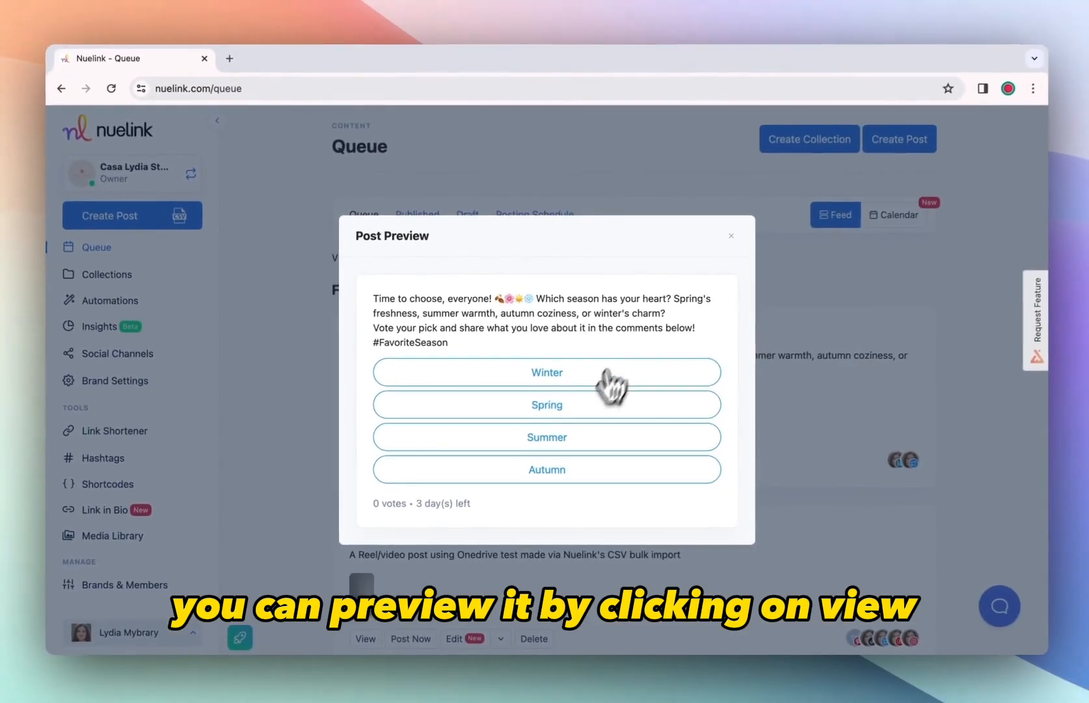
click(773, 209)
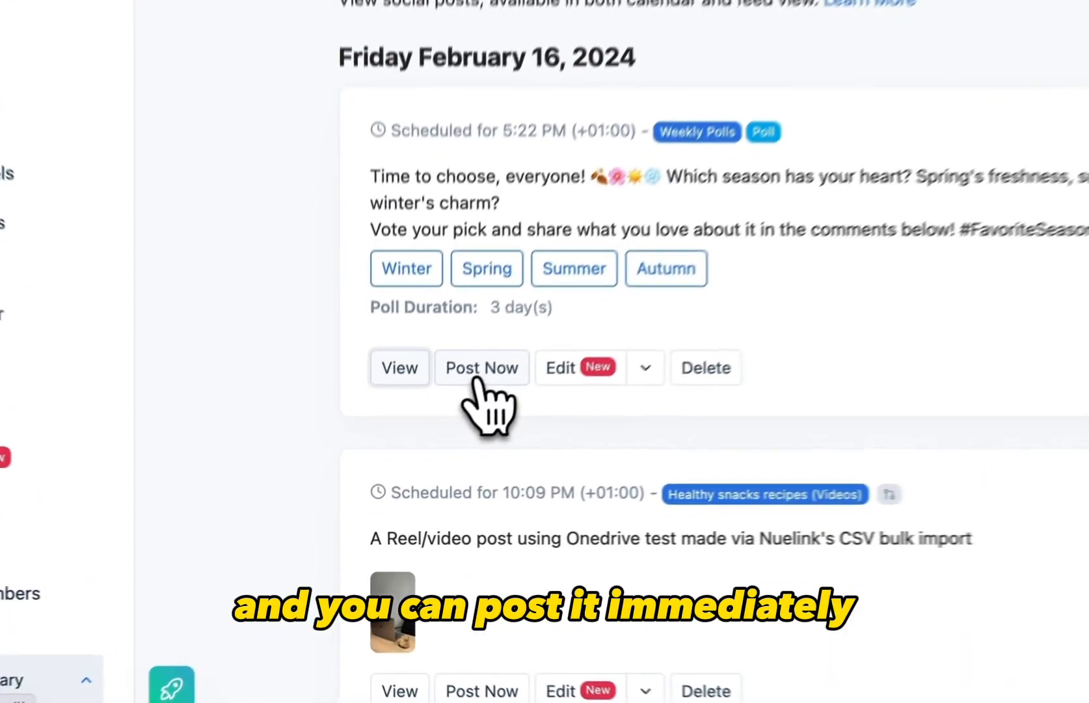
Save the queued season poll as a draft from its editor and return to the queue.
click(609, 356)
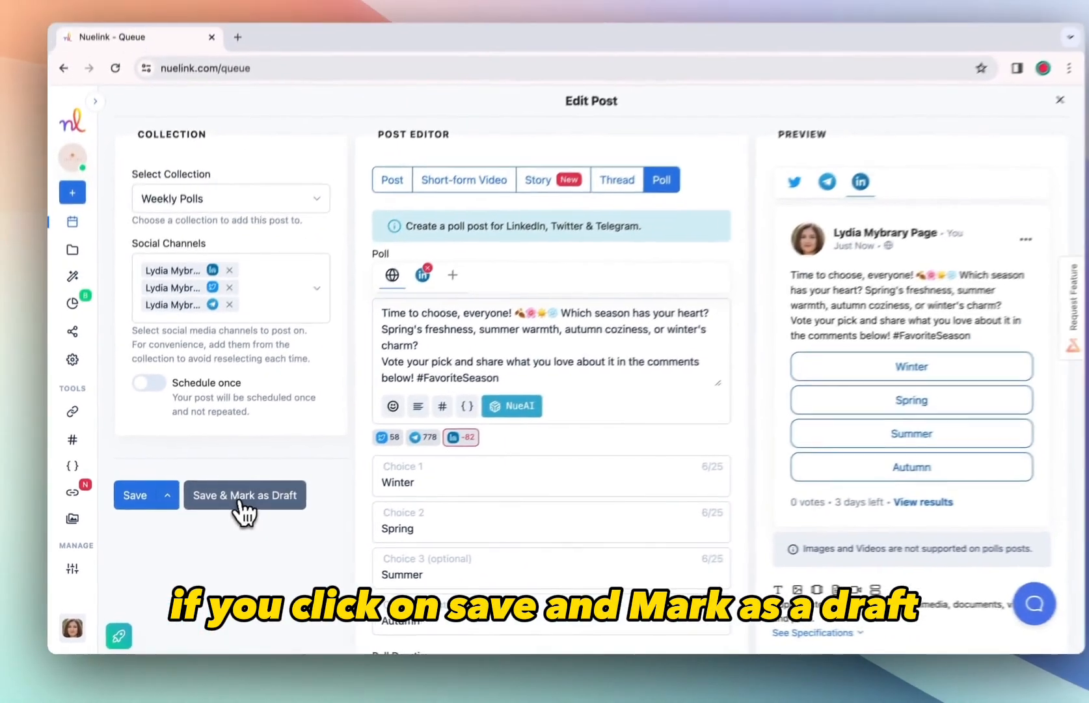
click(293, 437)
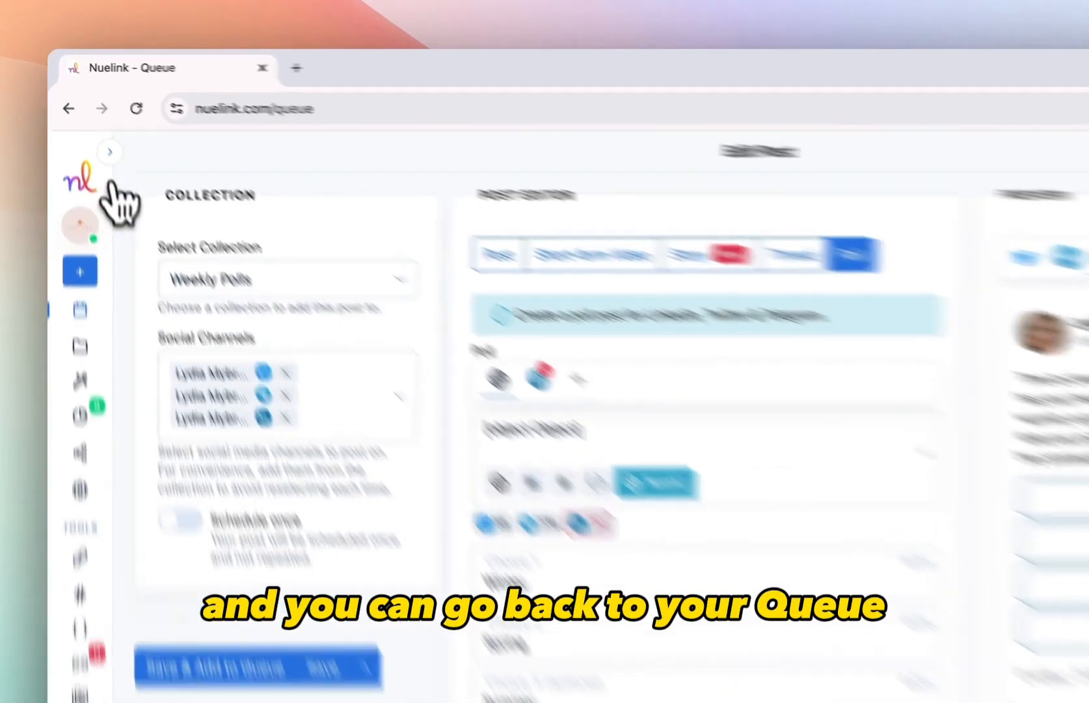
click(93, 125)
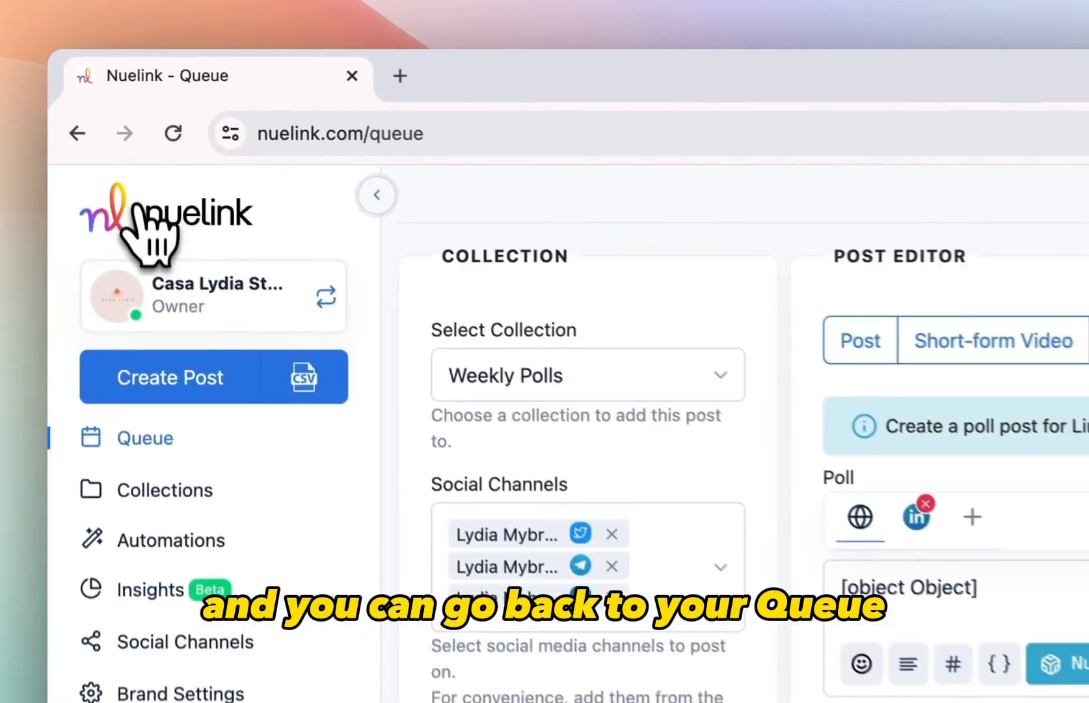
click(148, 455)
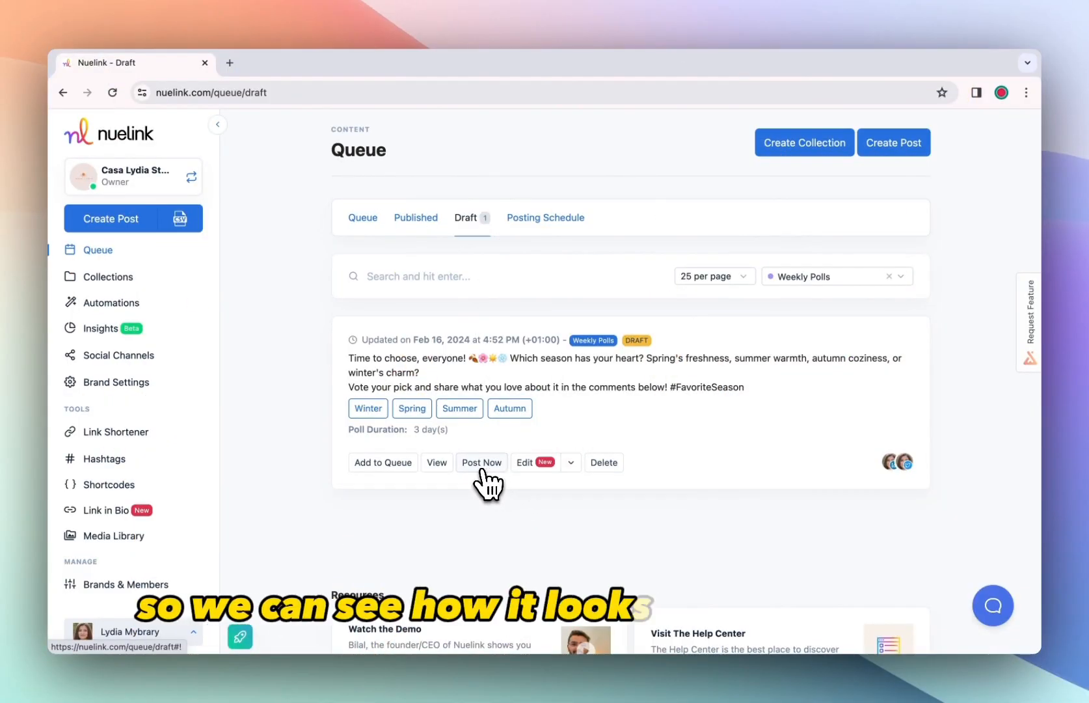
Post the draft season poll immediately and open the list of published posts.
click(482, 468)
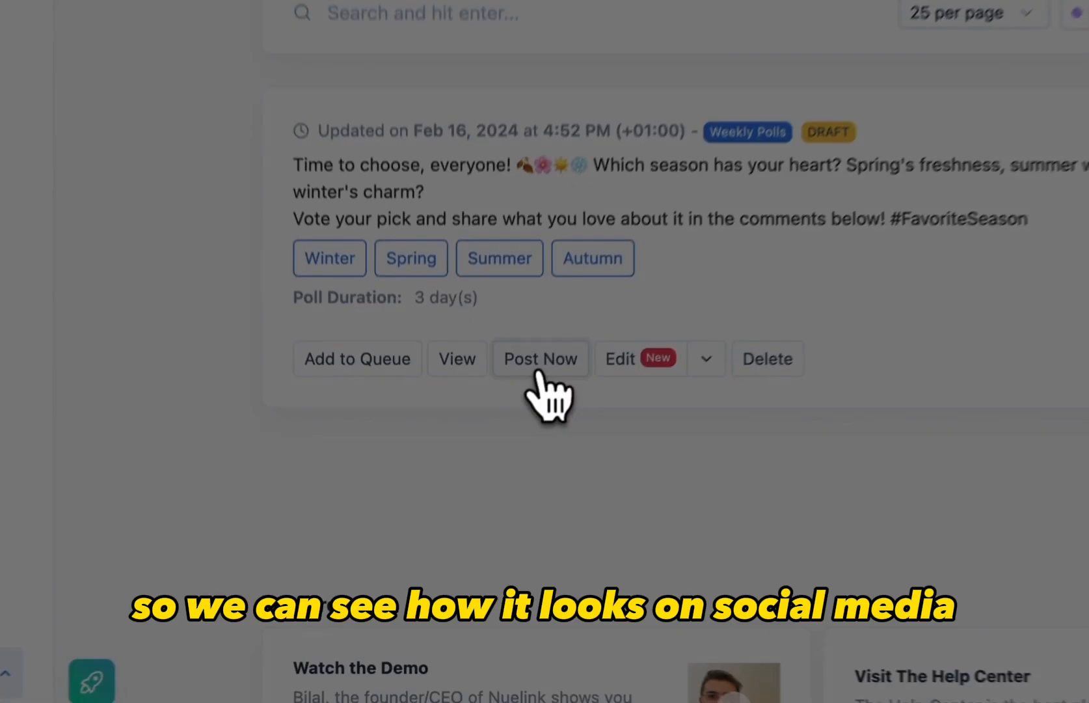
click(482, 464)
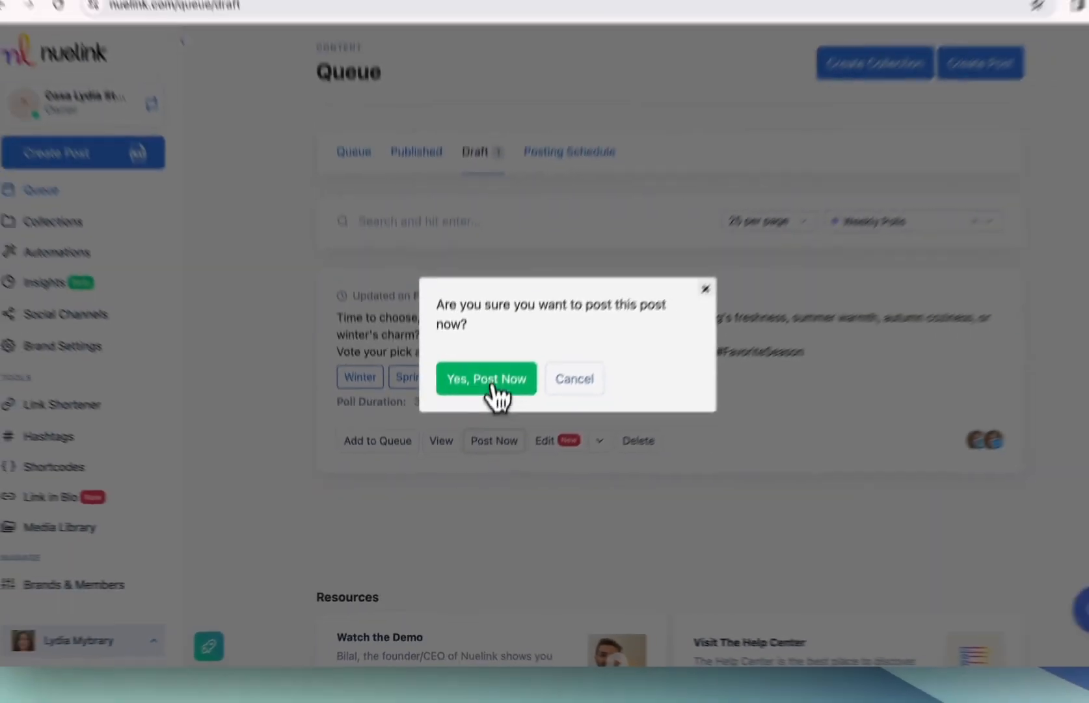
click(476, 409)
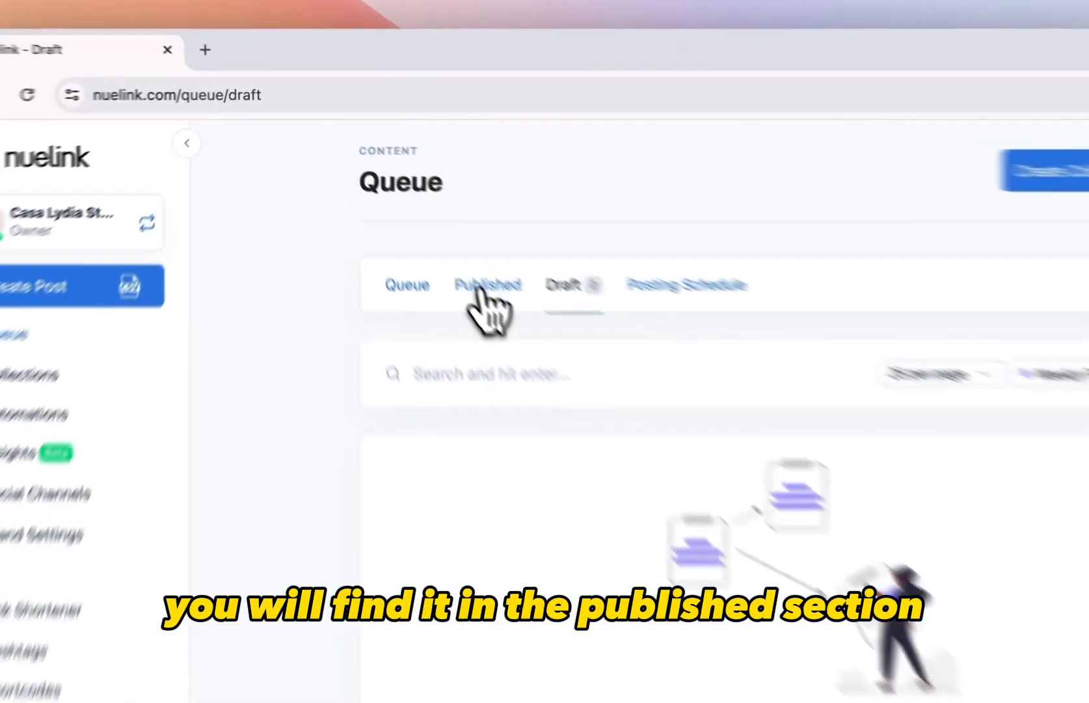
click(416, 220)
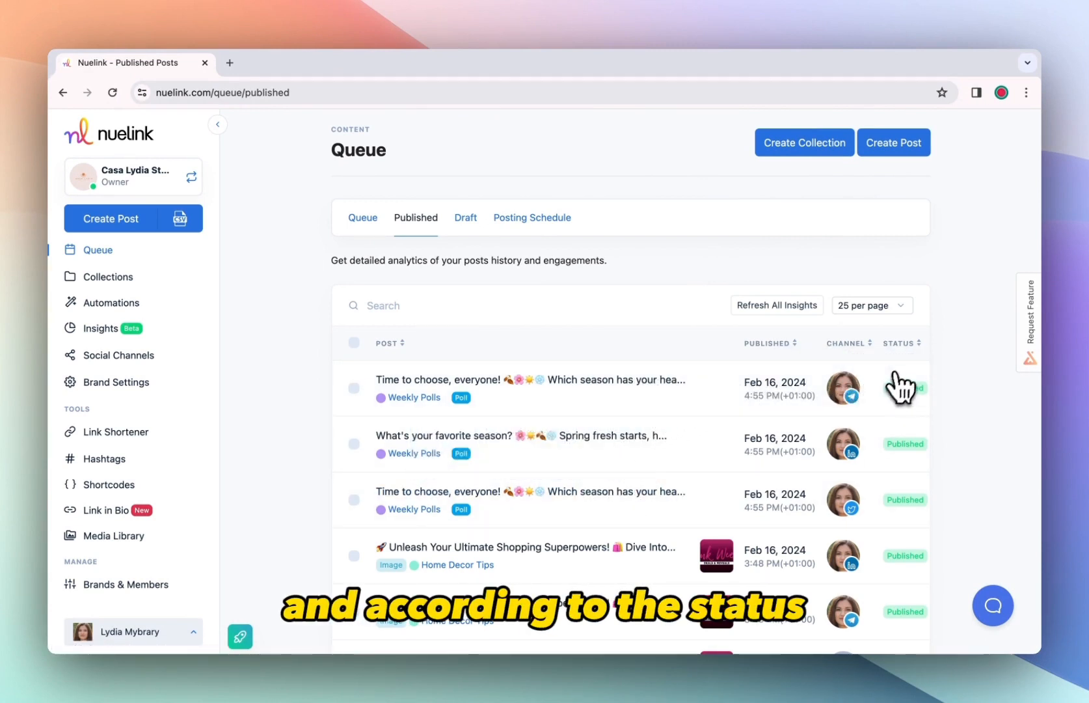
Check the published season poll's status and view how it looks on LinkedIn and Twitter.
mouse_move(923, 409)
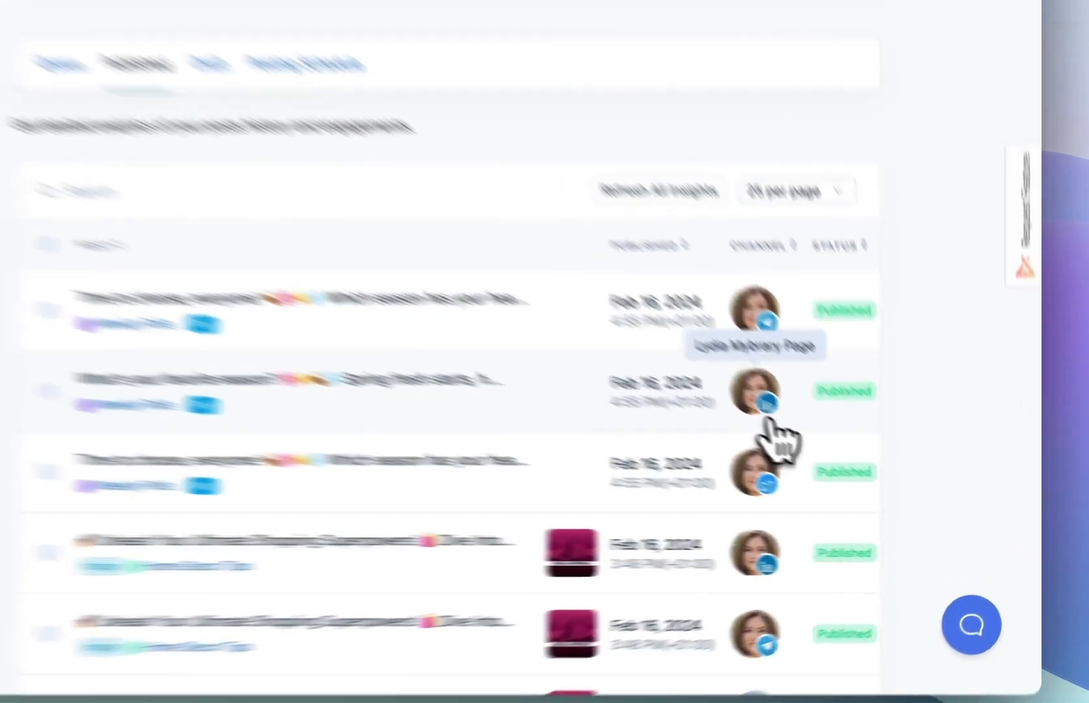
click(846, 449)
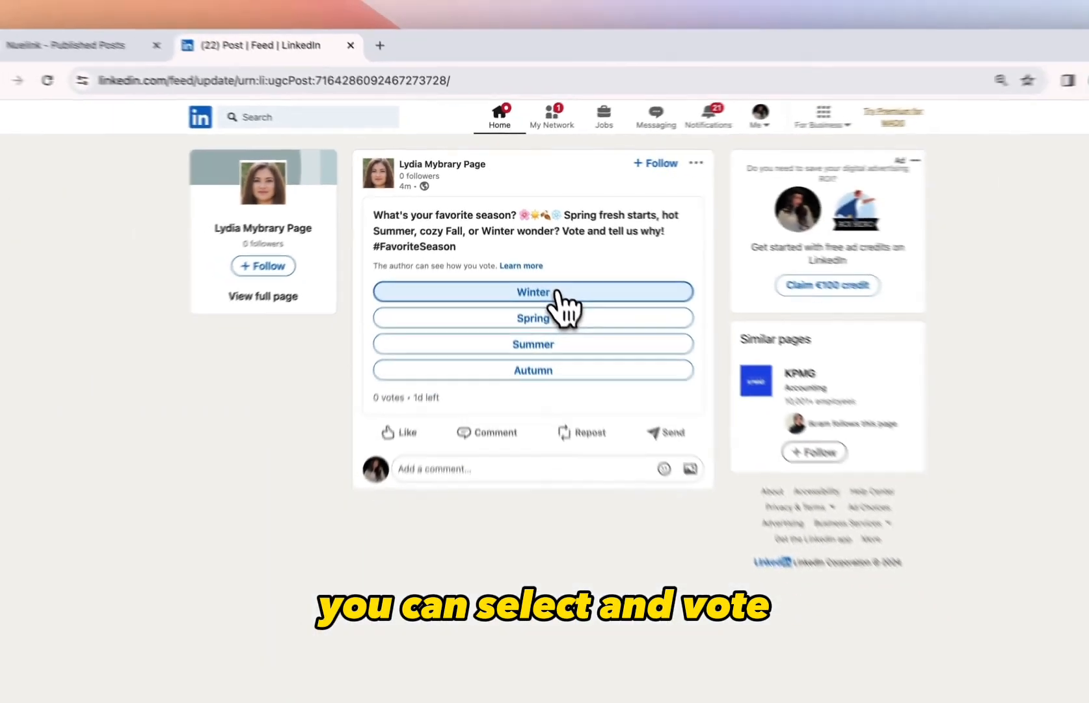
click(614, 386)
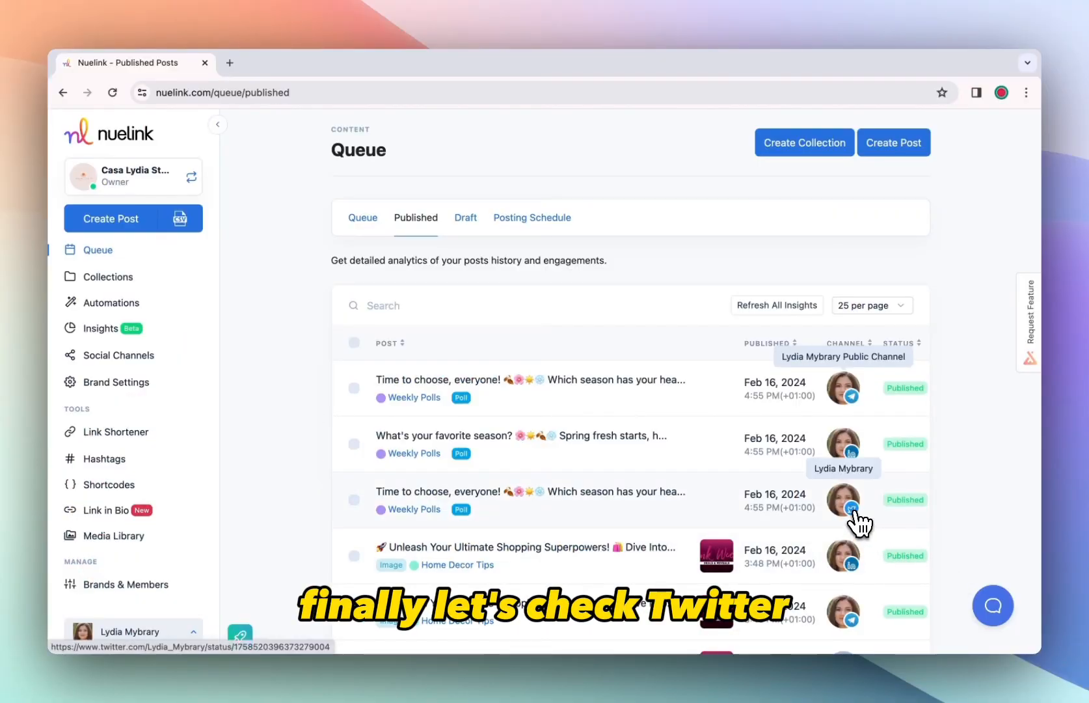
click(853, 508)
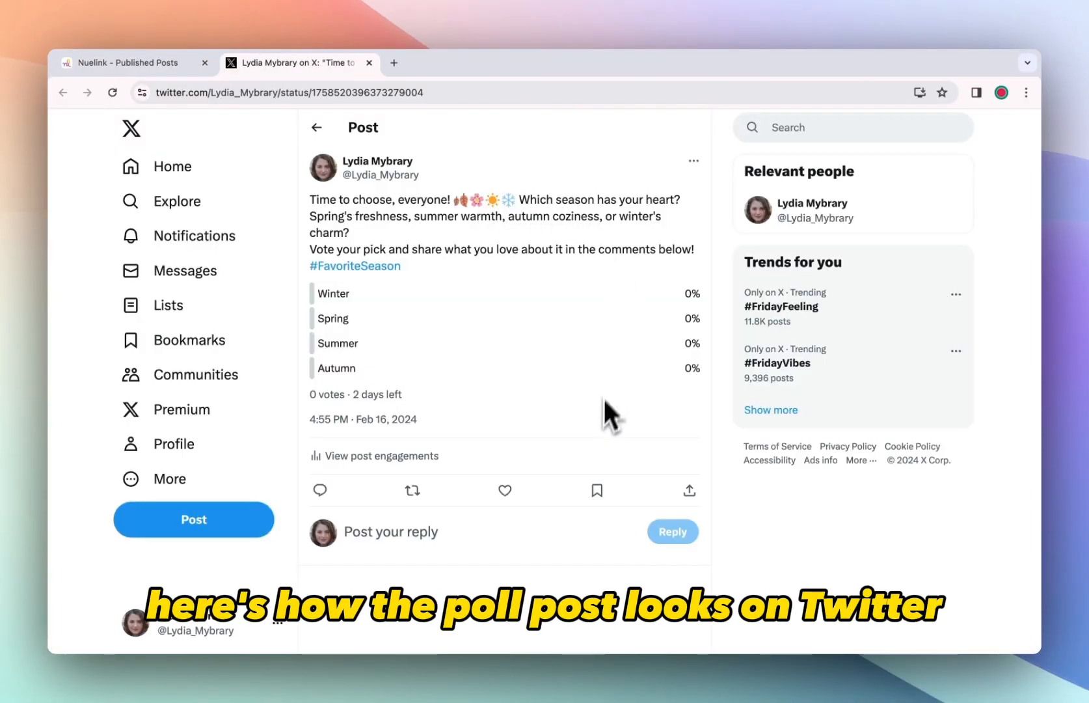